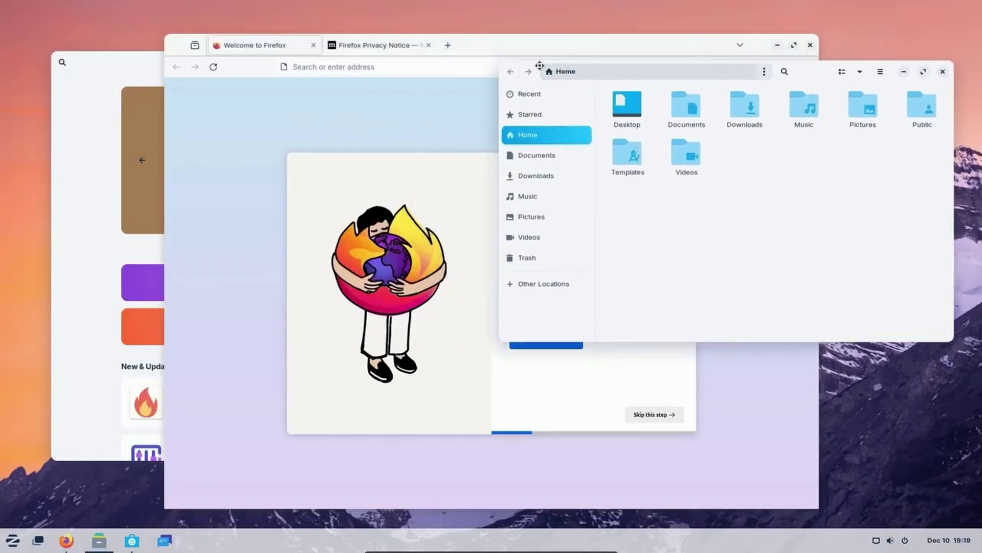
Step: Move the Files window aside, focus the Software window, and rotate the Desktop Cube to its workspace
left_click_drag(540, 65, 490, 146)
left_click(84, 136)
key("super+a")
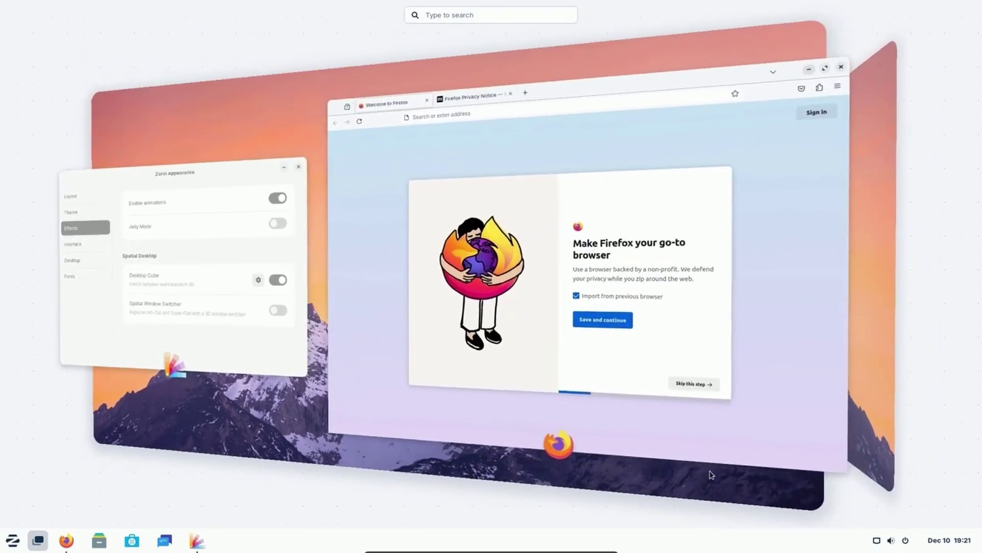
left_click_drag(711, 475, 976, 44)
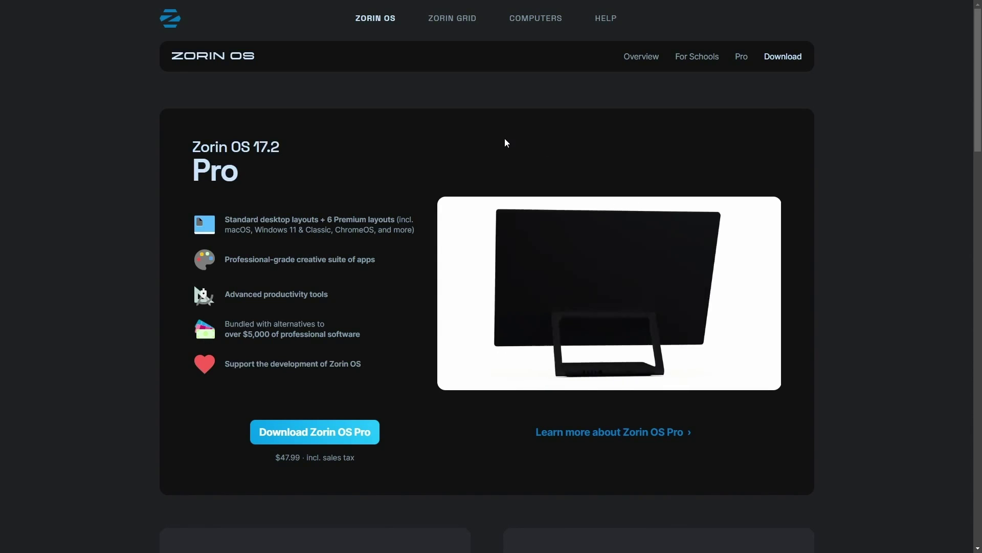
Step: Scroll down the download page, highlighting then clearing the Pro and Education headings
scroll(145, 119, "down", 1)
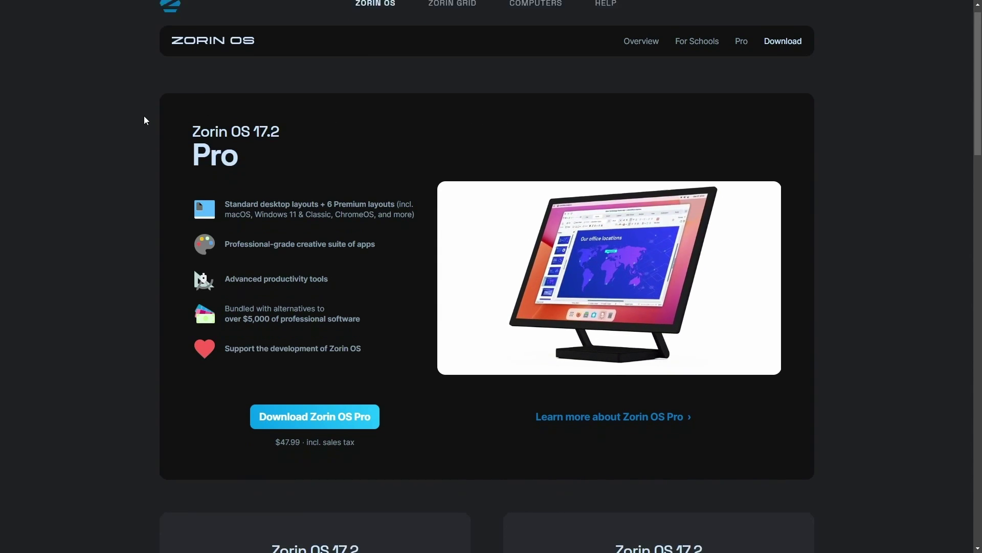
left_click_drag(183, 93, 259, 129)
scroll(260, 125, "down", 4)
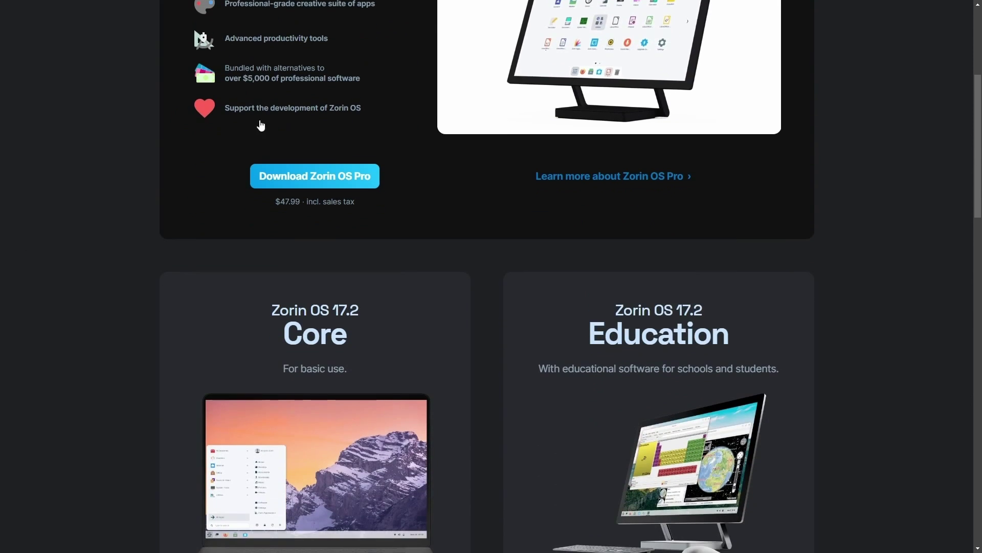
scroll(260, 125, "down", 2)
left_click_drag(274, 180, 353, 269)
left_click_drag(612, 210, 790, 239)
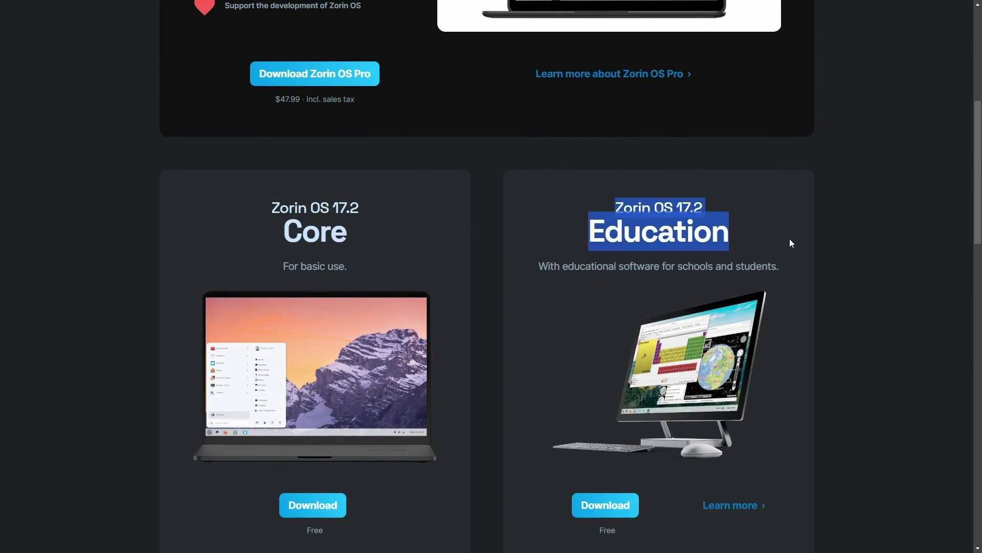
left_click(790, 238)
scroll(773, 234, "down", 1)
Step: Highlight the Core heading and Education description, then scroll down to the editions comparison table
mouse_move(387, 213)
left_mouse_down()
mouse_move(278, 216)
mouse_move(394, 214)
left_mouse_up()
left_click_drag(243, 105, 385, 219)
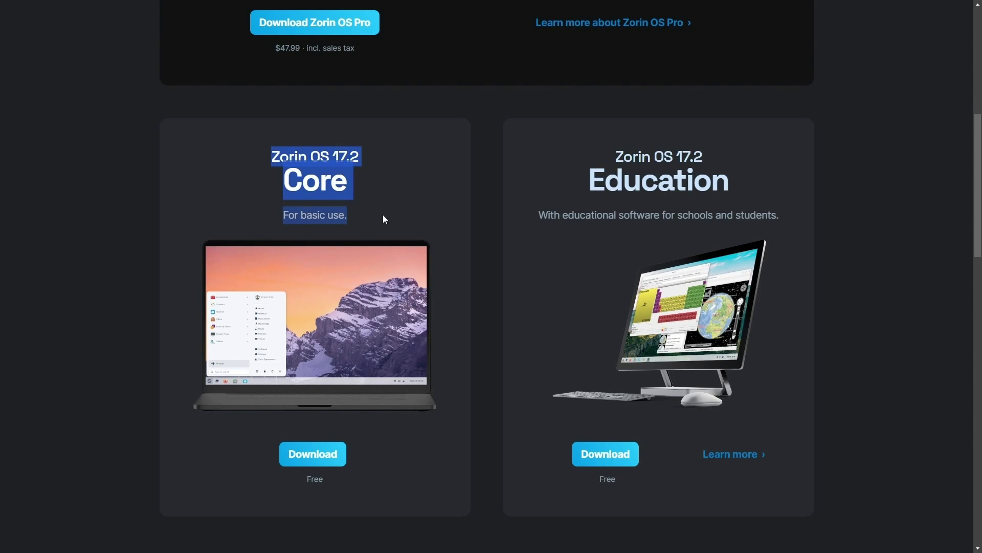
left_click(425, 456)
left_click_drag(517, 196, 803, 225)
left_click(790, 224)
scroll(788, 223, "down", 3)
scroll(788, 225, "down", 7)
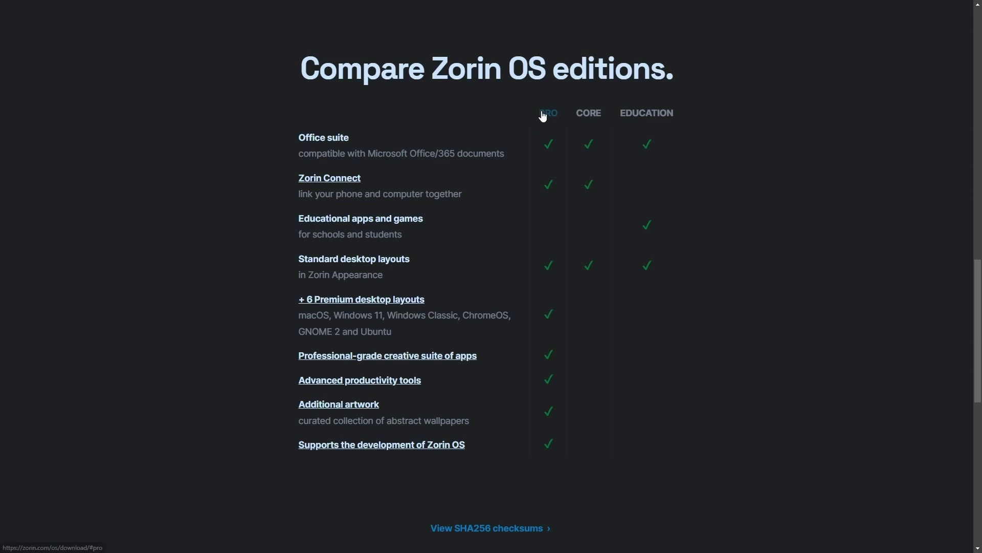
Step: Highlight GNOME 2, Ubuntu and Windows 11 in the premium layouts row, then clear the highlight
left_click_drag(404, 331, 295, 314)
left_click_drag(387, 316, 333, 317)
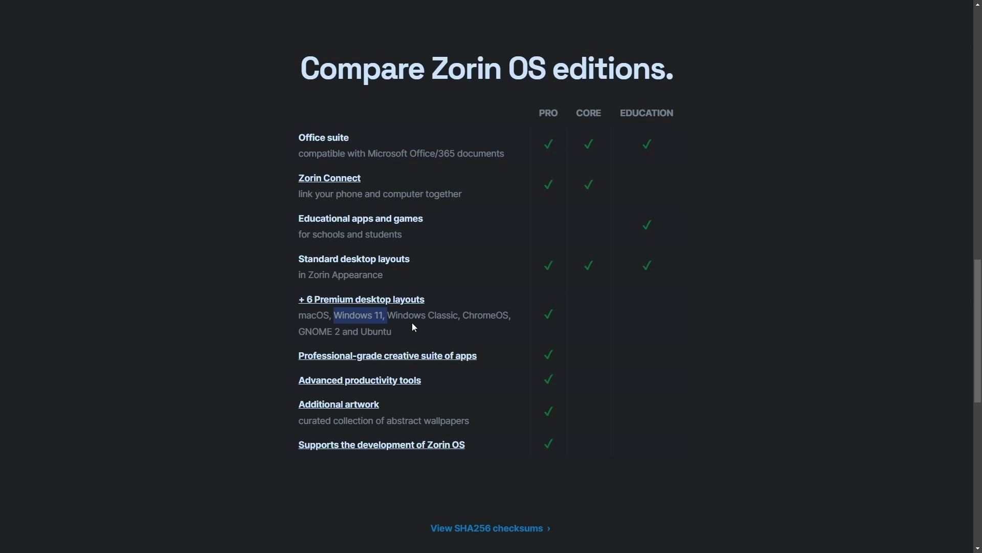
left_click(448, 316)
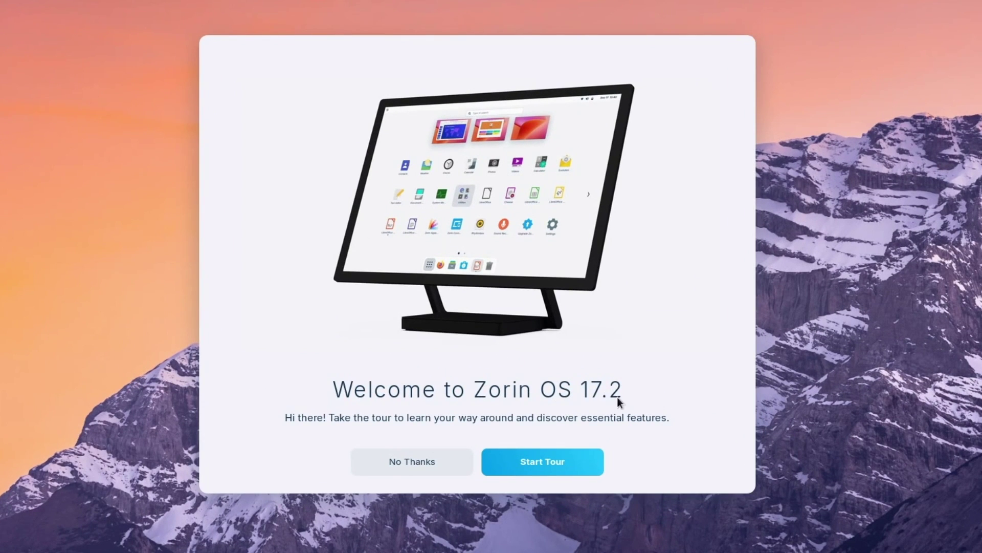
Step: Start the welcome tour and swipe through to its final 'That's it!' page
left_click(565, 466)
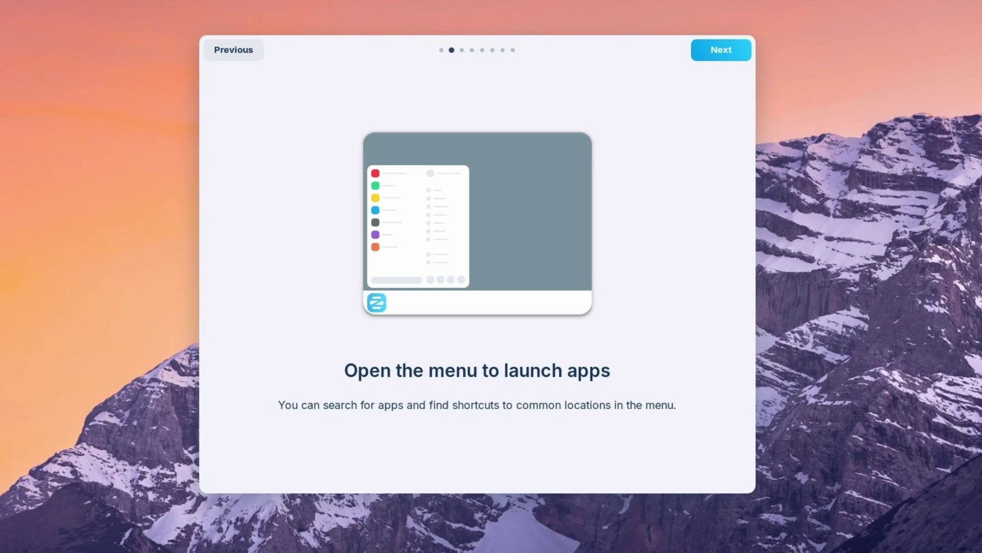
left_click_drag(707, 331, 458, 327)
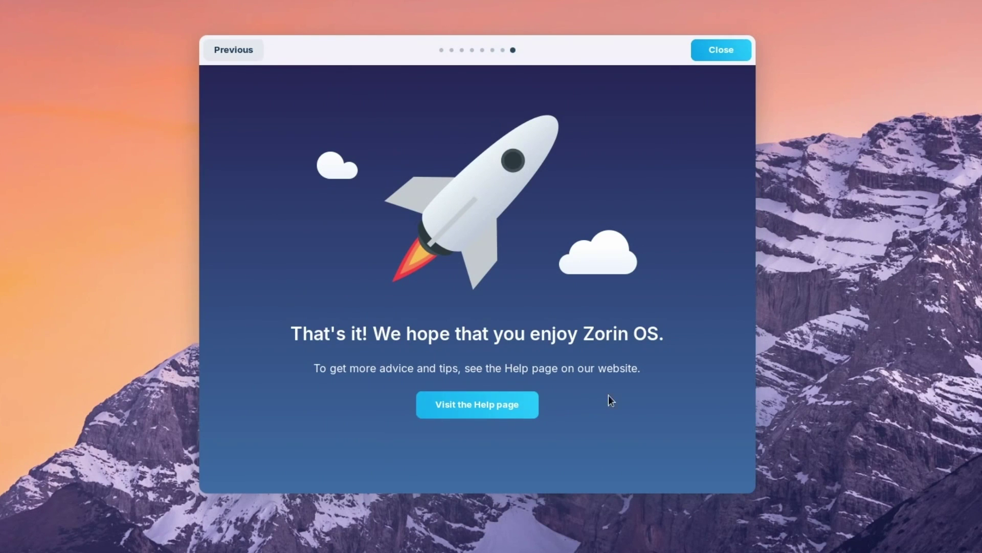
Step: Close the welcome tour and bring the Software Updater prompt into focus
left_click(731, 48)
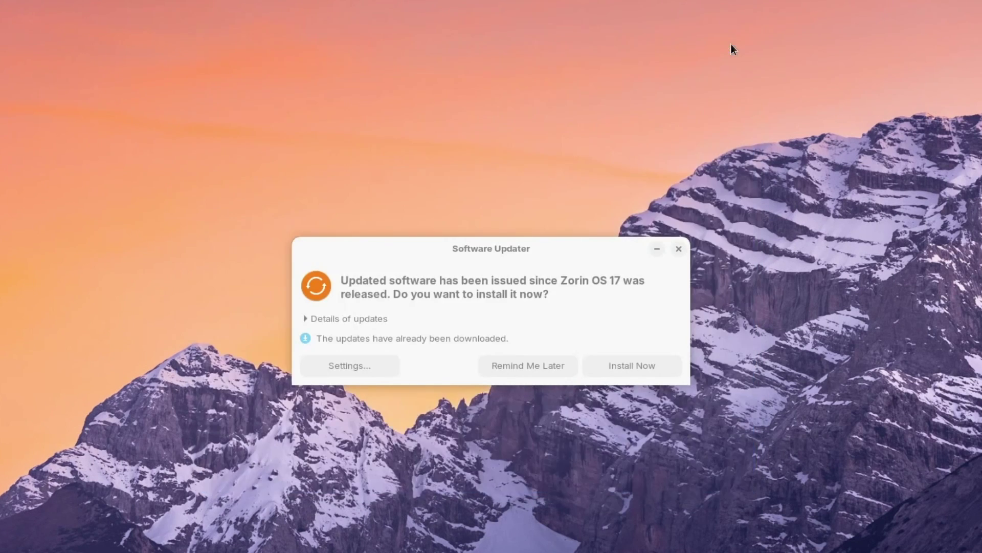
left_click(545, 245)
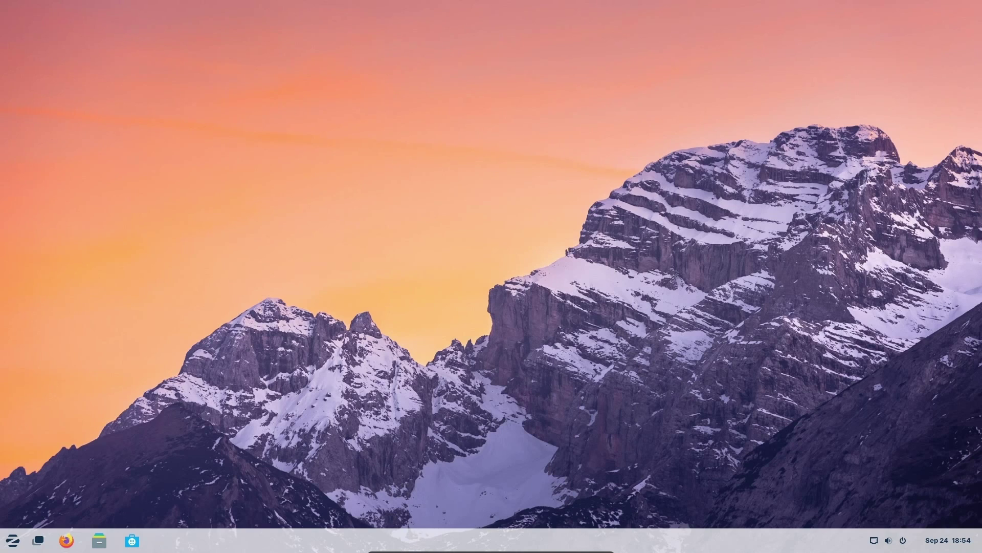
Step: Launch Zorin Appearance from the menu search and show the Theme page's Other settings
left_click(12, 540)
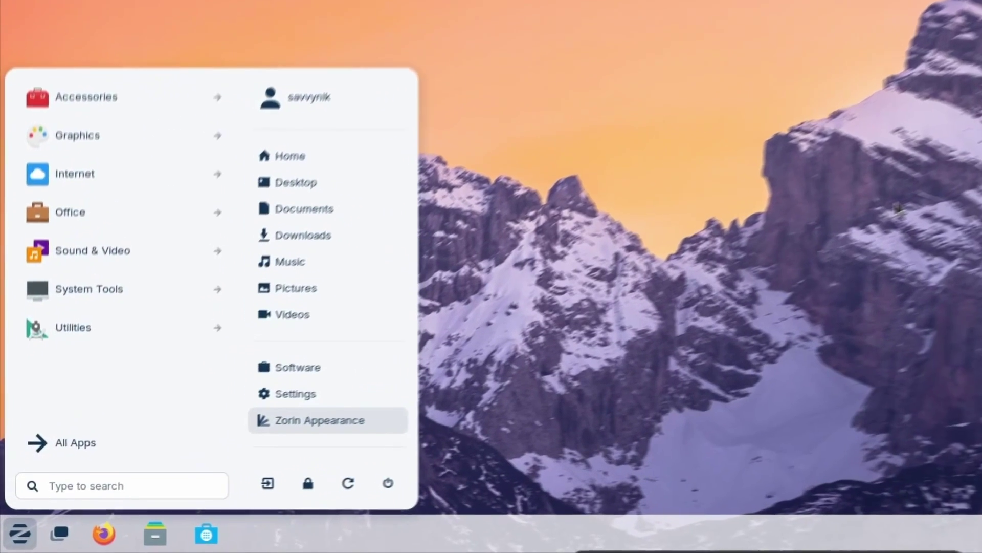
type("zorin")
key("Return")
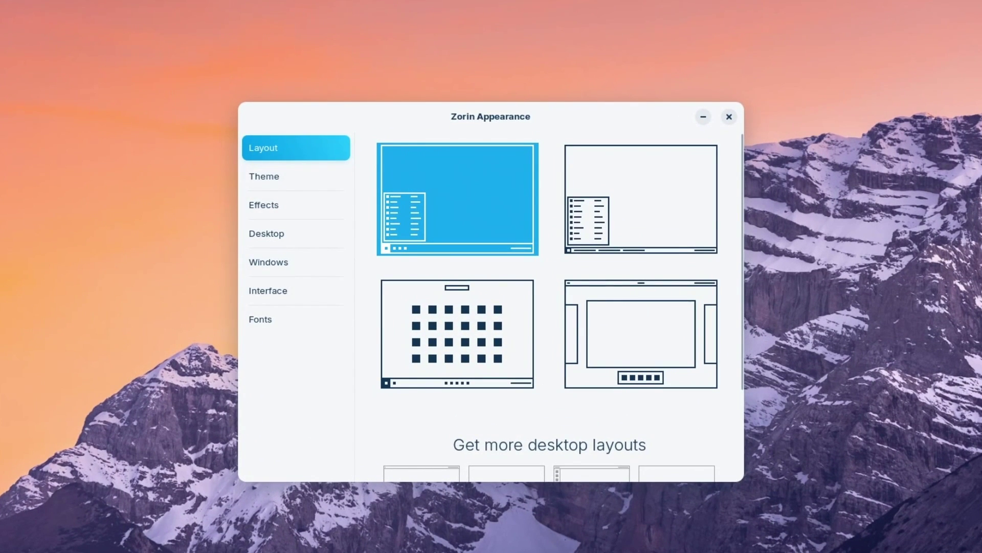
left_click(272, 180)
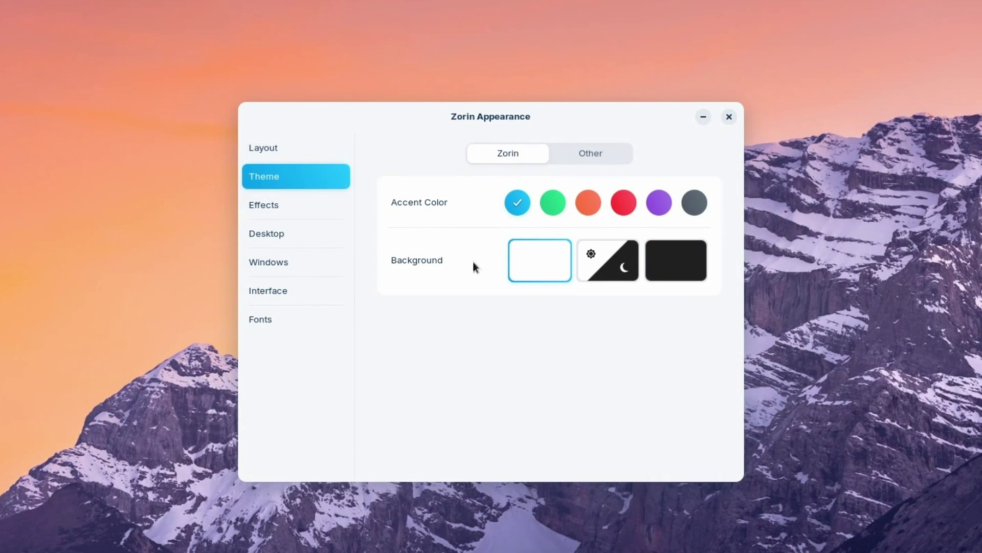
left_click(573, 153)
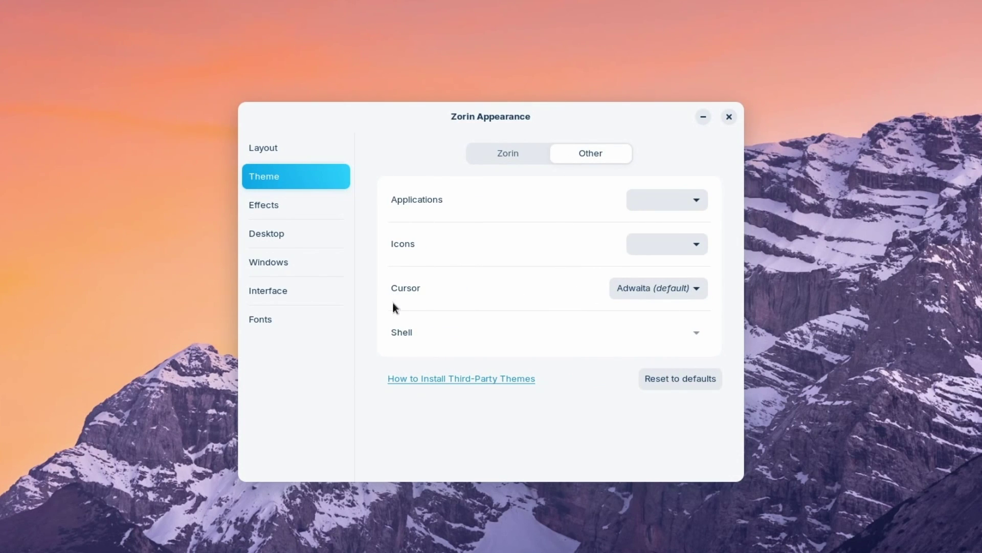
Step: Try the Handhelds, Redglass and Whiteglass cursor themes, then return to Adwaita (default)
left_click(689, 288)
left_click(672, 316)
left_click(640, 292)
left_click(641, 313)
left_click(652, 290)
left_click(656, 314)
left_click(659, 291)
left_click(665, 222)
Step: Switch the cursor among Whiteglass, Redglass and Adwaita again, finishing on Adwaita (default)
scroll(658, 291, "down", 2)
left_click(662, 291)
left_click(660, 314)
left_click(666, 294)
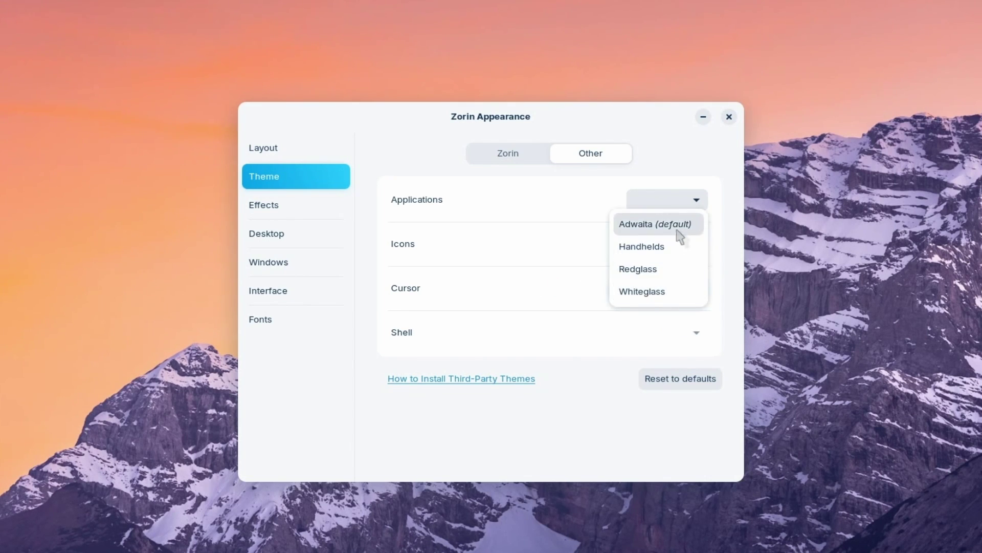
left_click(666, 225)
left_click(665, 287)
left_click(662, 336)
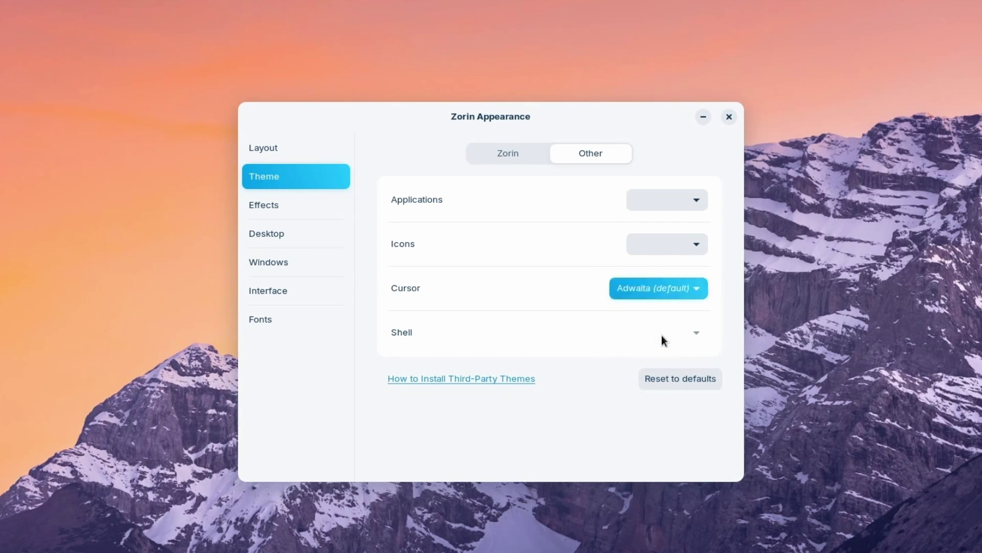
left_click(659, 290)
left_click(657, 246)
left_click(669, 296)
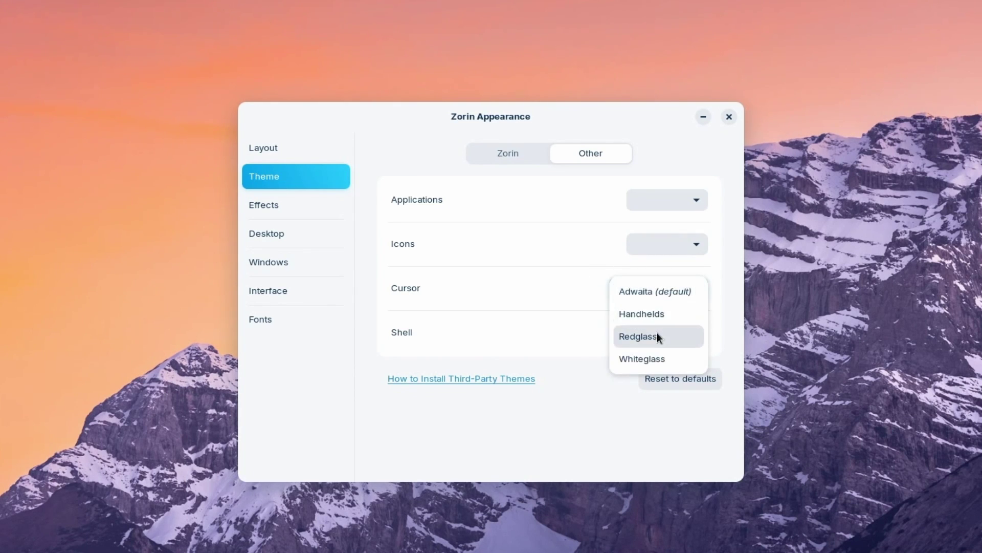
left_click(660, 336)
left_click(661, 288)
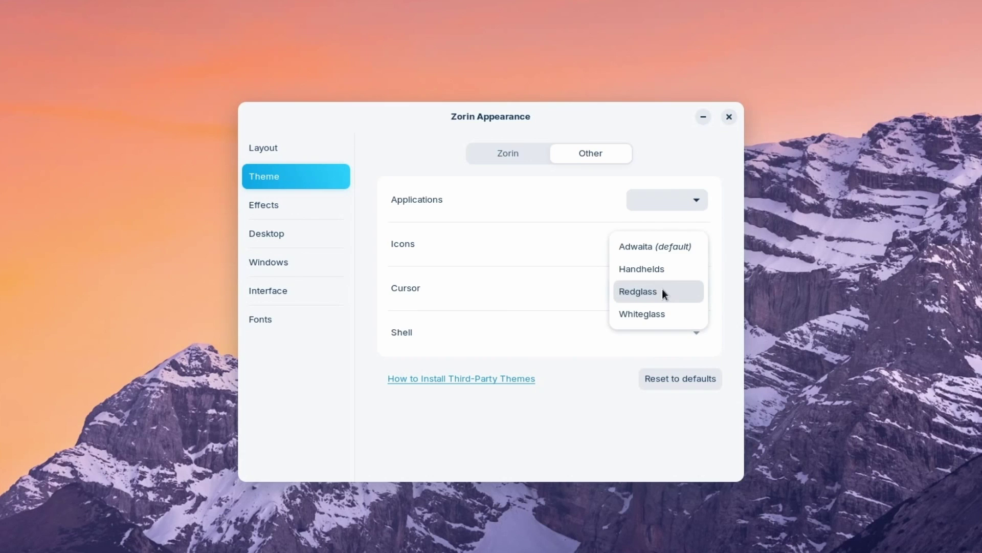
left_click(651, 246)
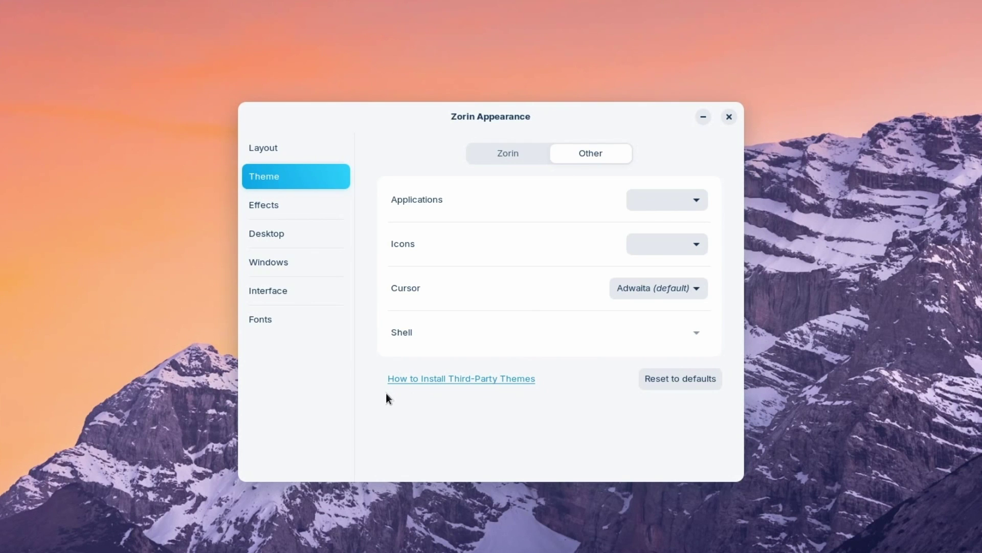
Step: Open the Third-Party Themes help guide, reposition Firefox, and highlight the article's heading
left_click(448, 386)
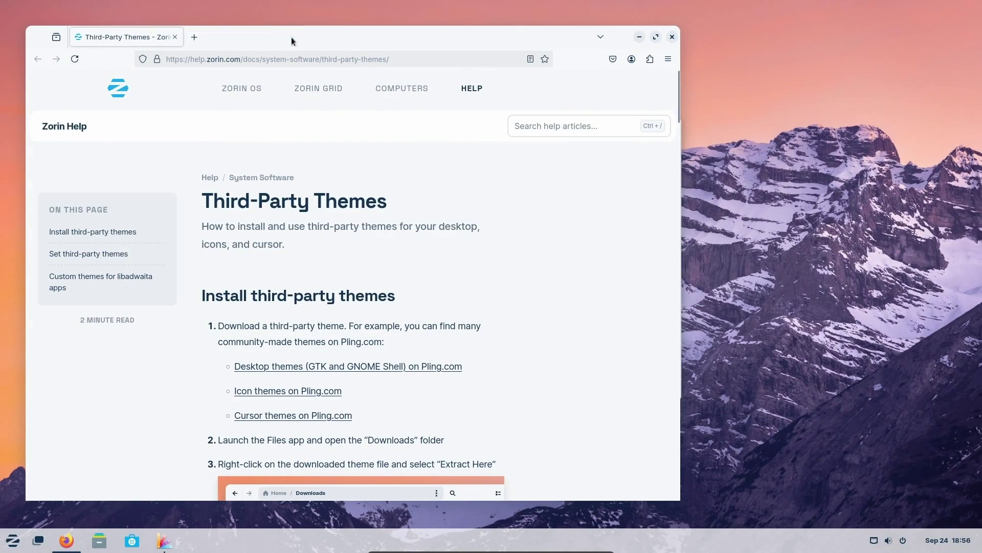
left_click_drag(291, 37, 448, 16)
scroll(463, 189, "down", 3)
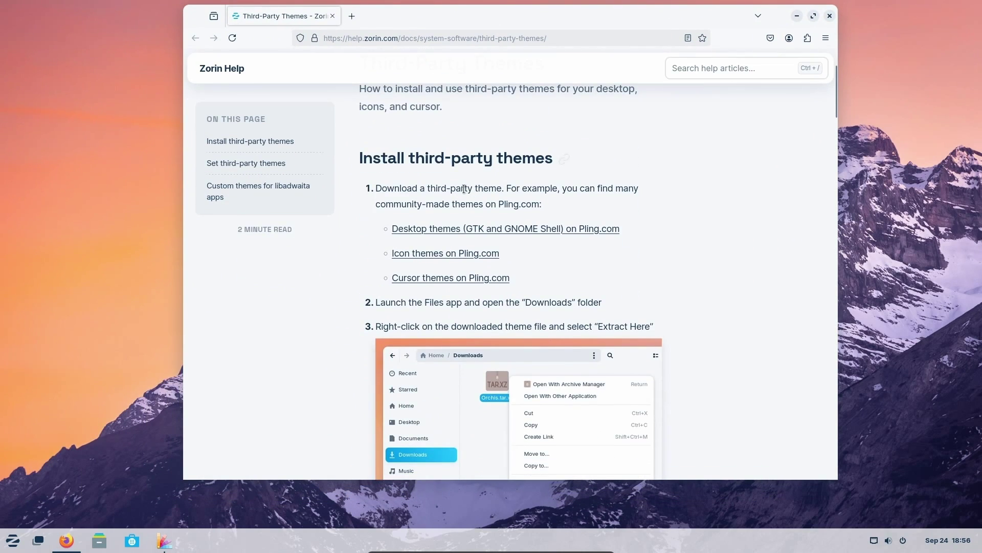
scroll(464, 190, "down", 1)
left_click_drag(360, 102, 618, 105)
left_click(618, 105)
Step: Highlight the Pling theme links, then scroll down to the Set third-party themes section
scroll(541, 120, "up", 1)
scroll(541, 121, "down", 1)
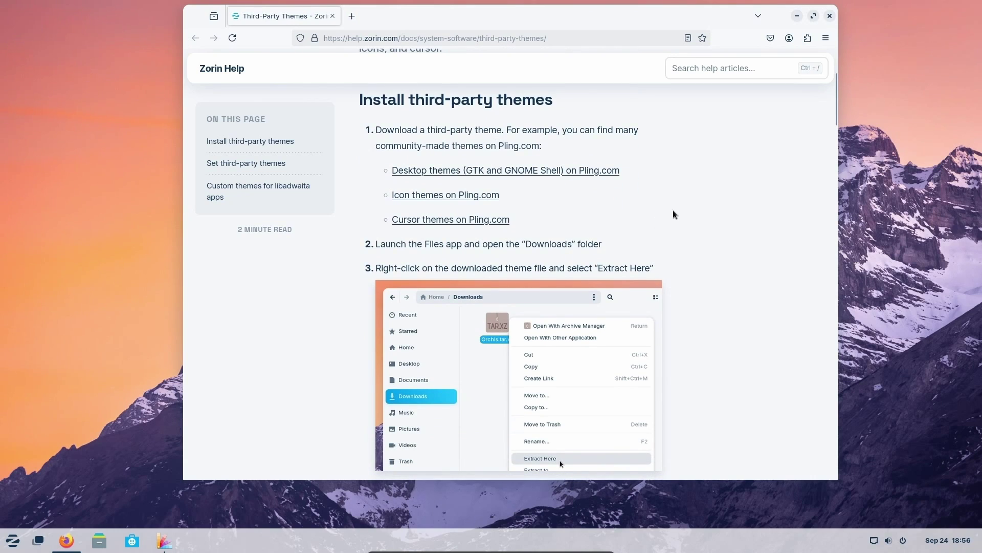
left_click_drag(530, 225, 412, 171)
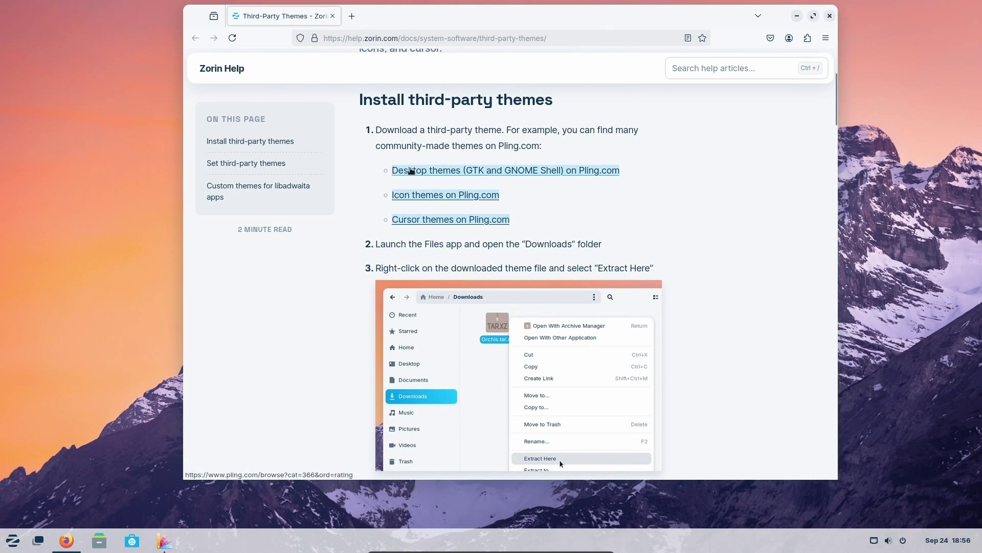
left_click(701, 188)
scroll(672, 203, "down", 3)
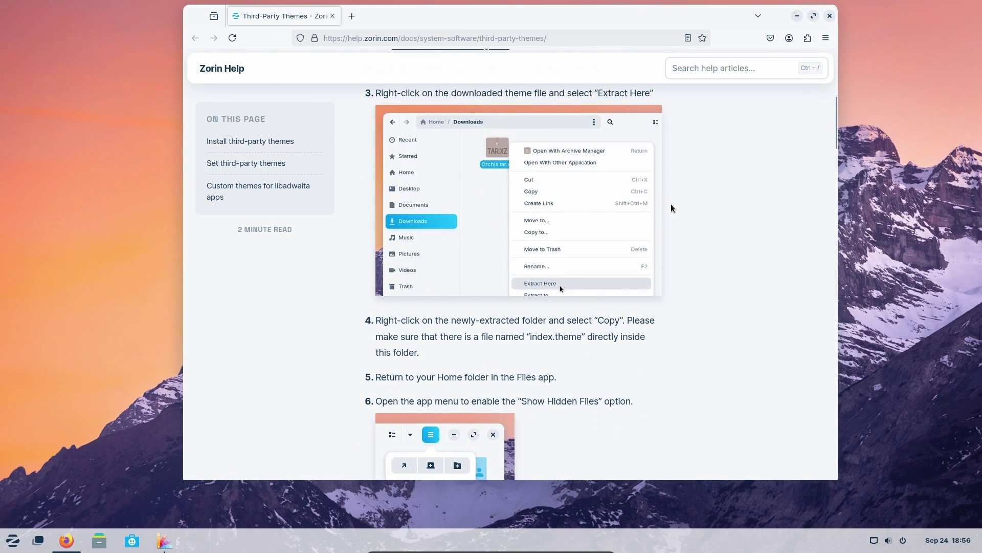
scroll(671, 204, "down", 5)
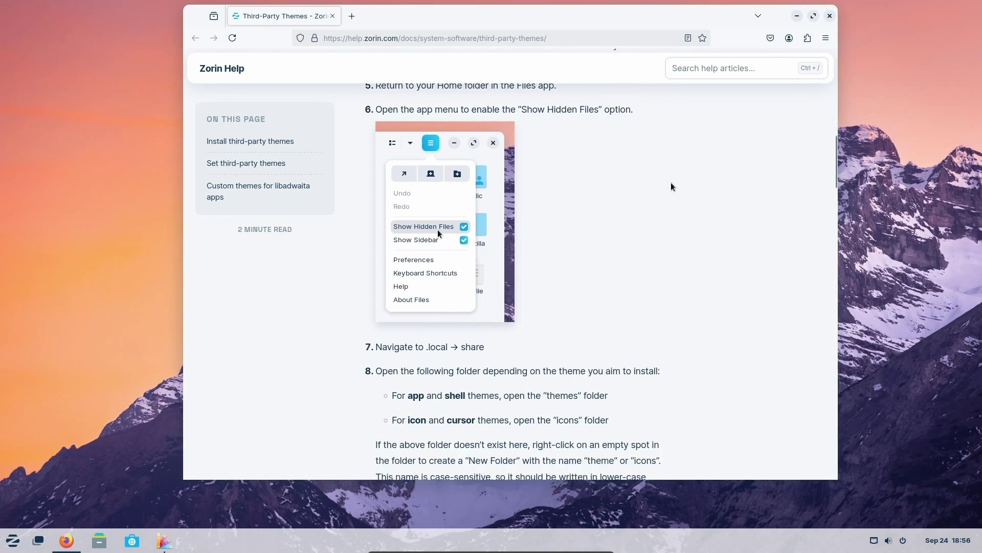
scroll(671, 184, "down", 17)
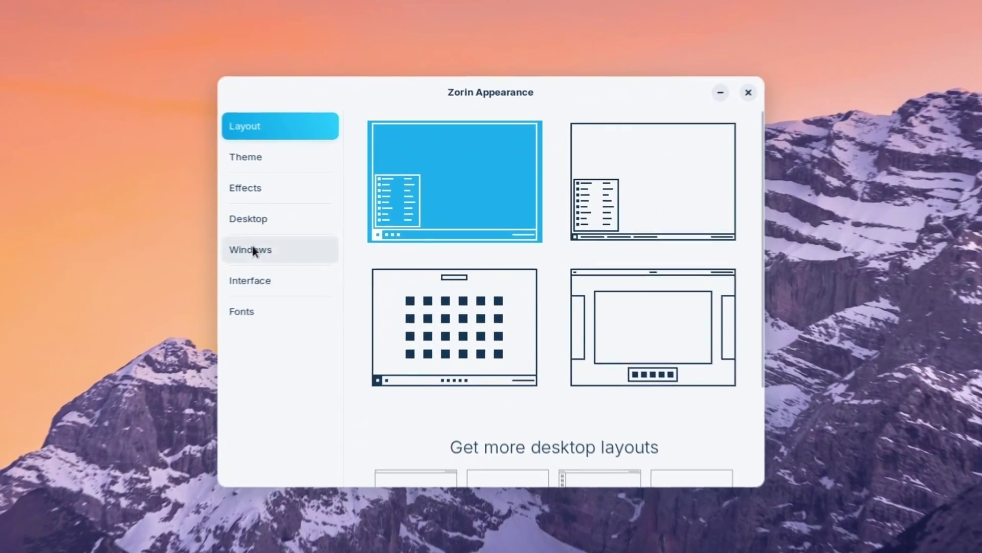
Step: Turn on Advanced Window Tiling on the Windows page and review its gear settings
left_click(325, 237)
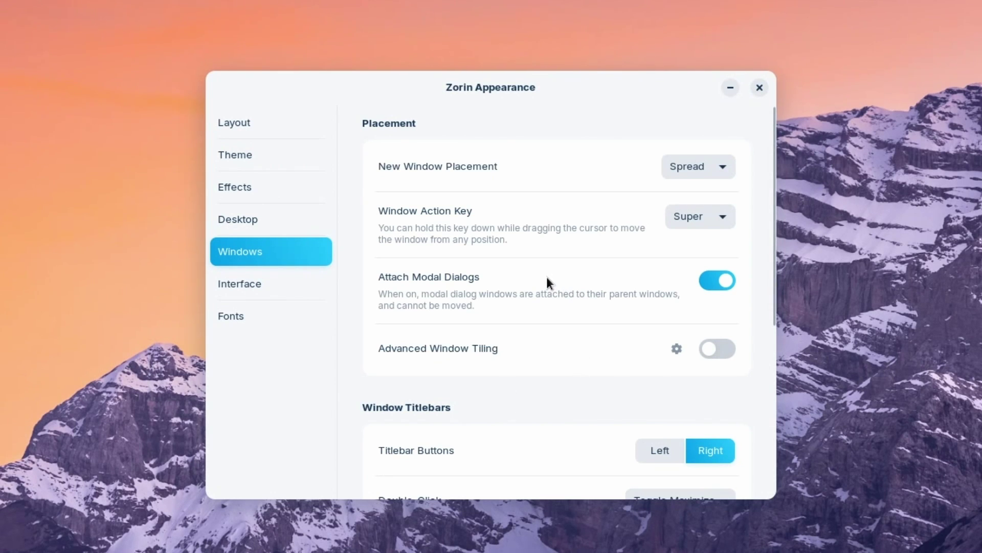
left_click(714, 348)
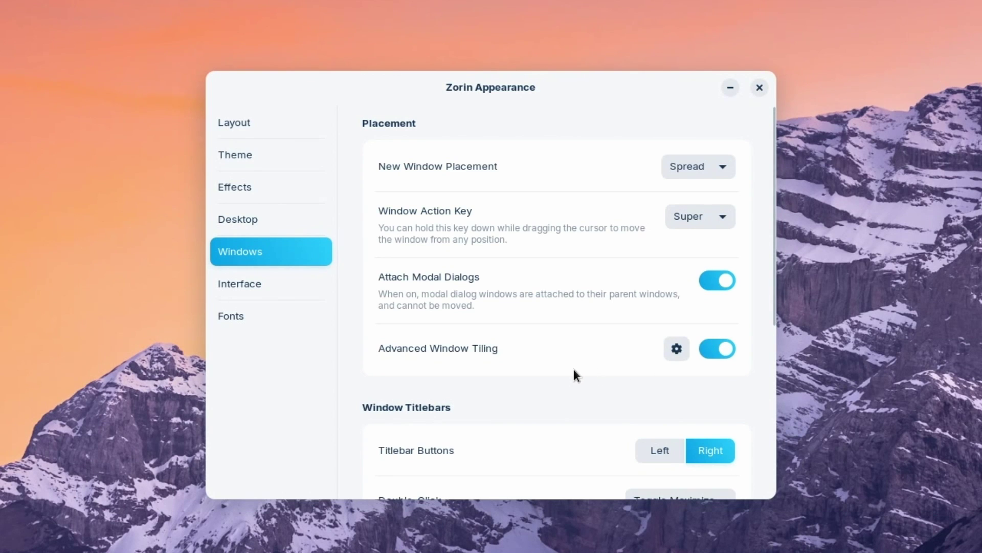
left_click(677, 349)
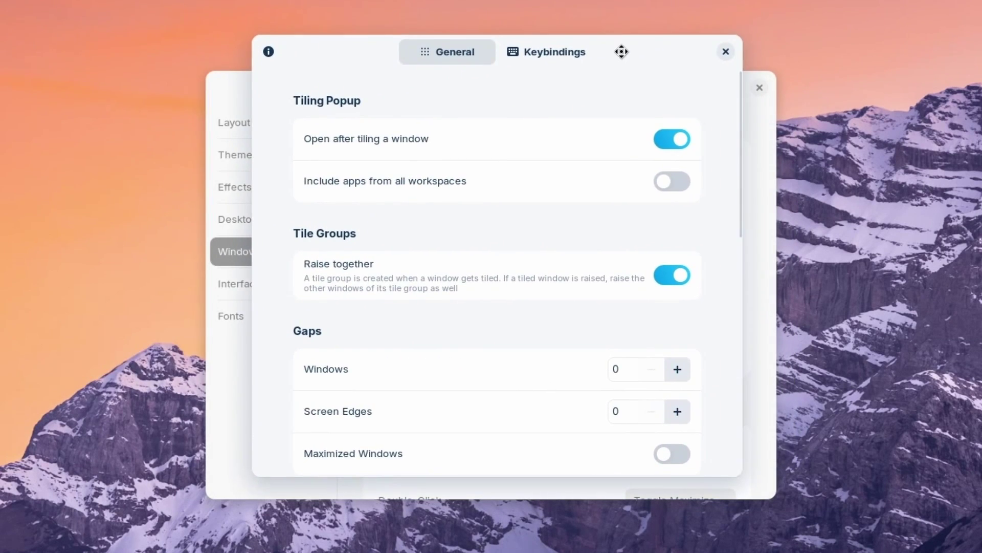
left_click_drag(733, 128, 725, 229)
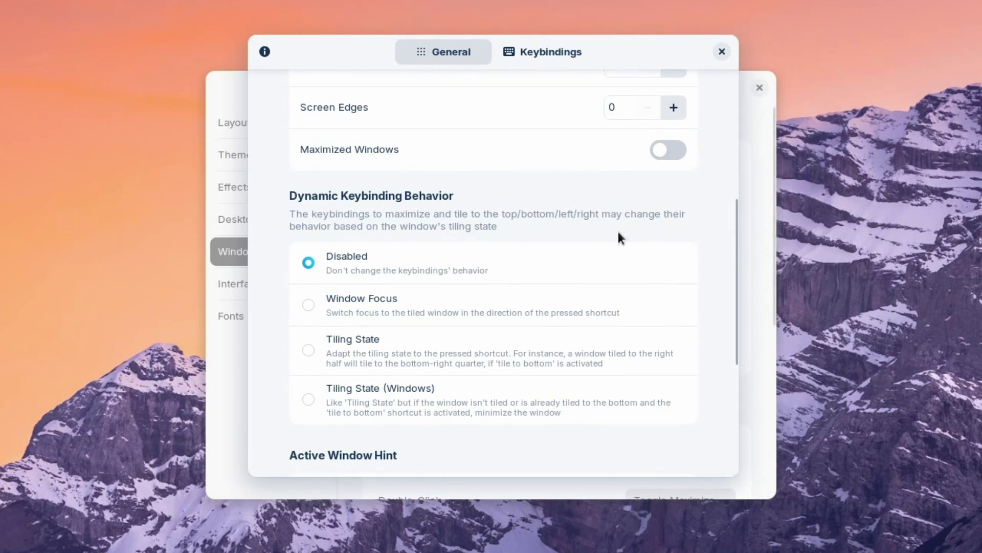
left_click(722, 52)
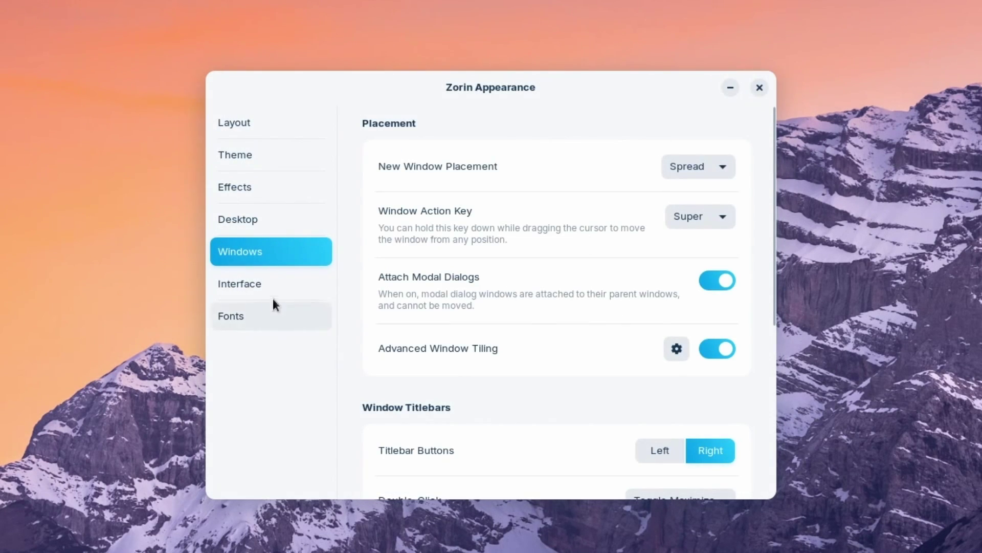
Step: Check the Interface page, then return to the Windows settings and scroll through them
left_click(255, 286)
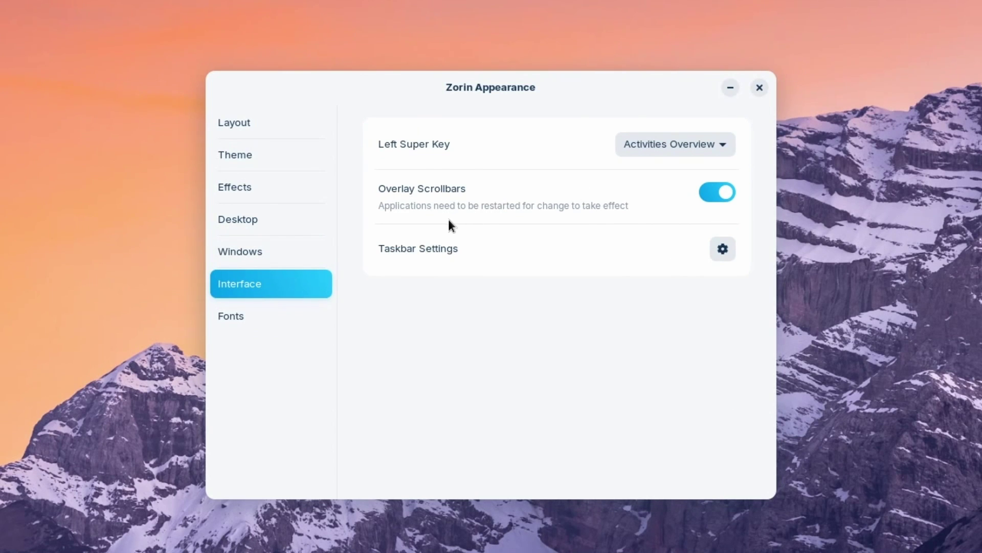
key("Up")
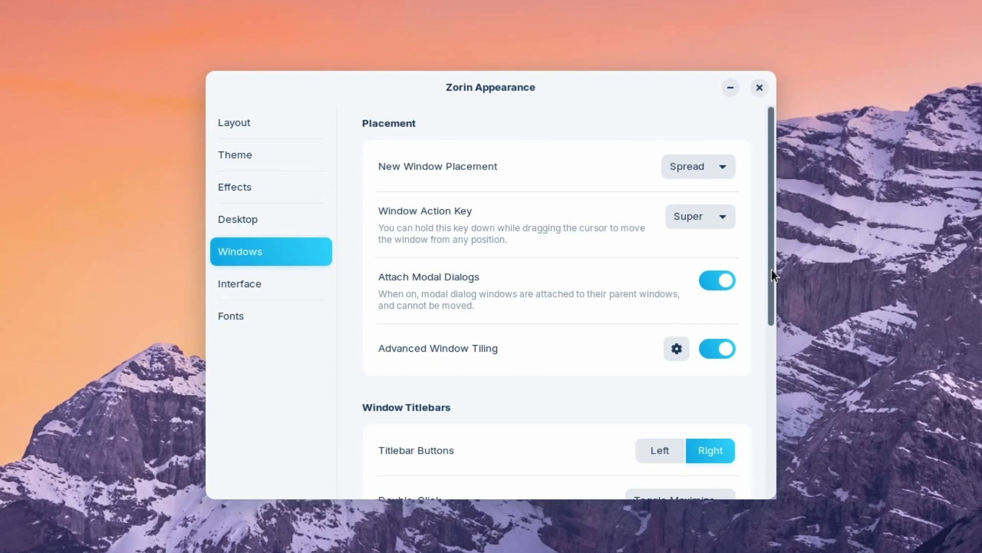
left_click_drag(771, 269, 772, 197)
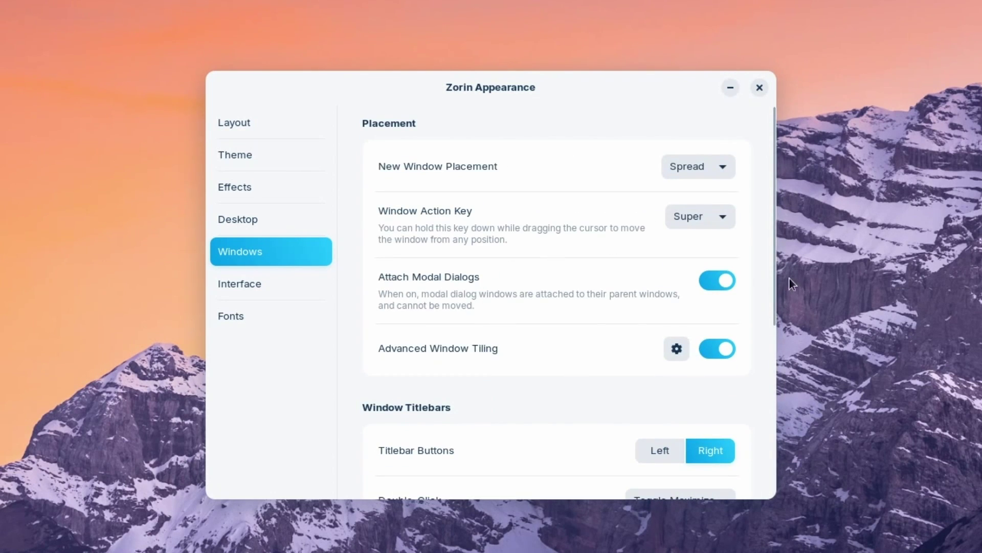
scroll(772, 271, "down", 1)
scroll(773, 275, "down", 2)
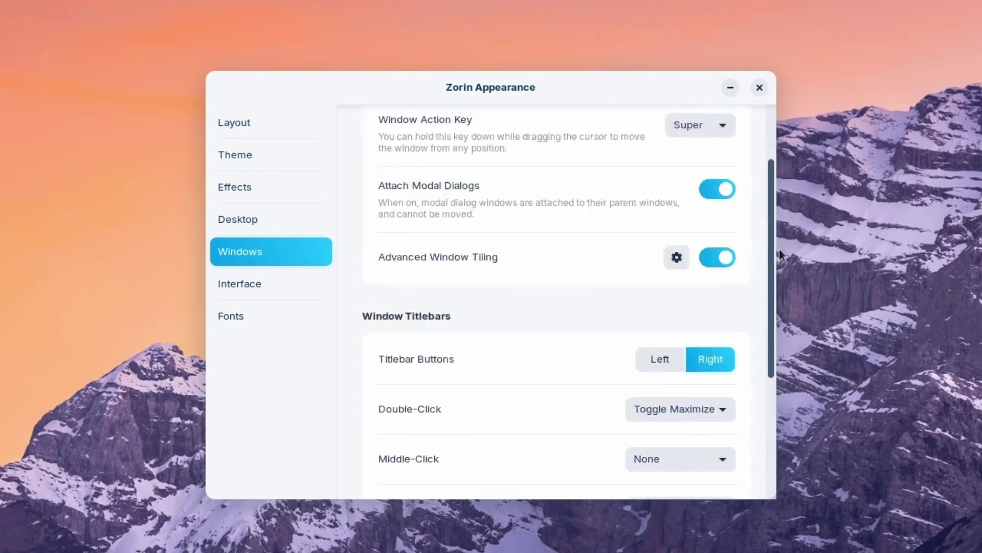
scroll(747, 197, "up", 4)
scroll(772, 256, "down", 12)
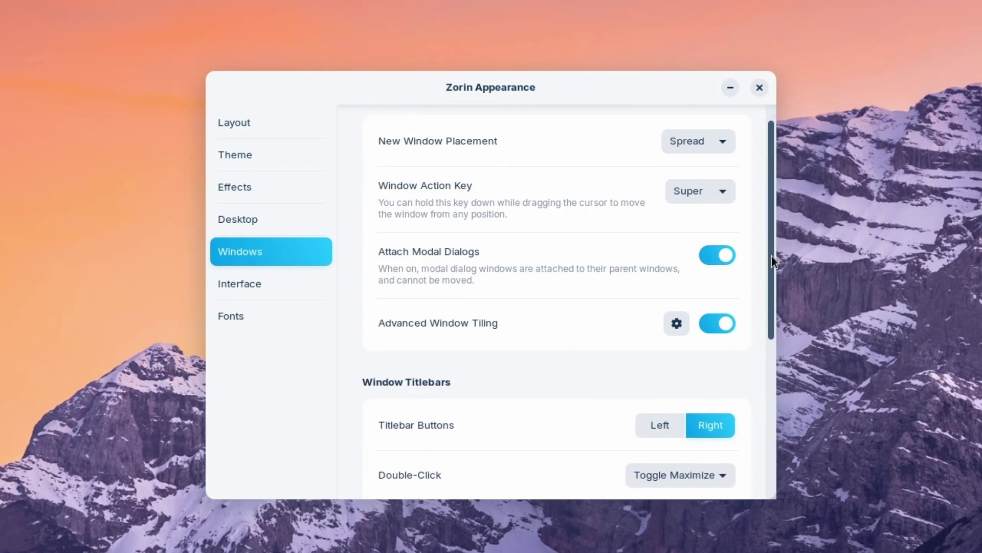
scroll(751, 159, "up", 12)
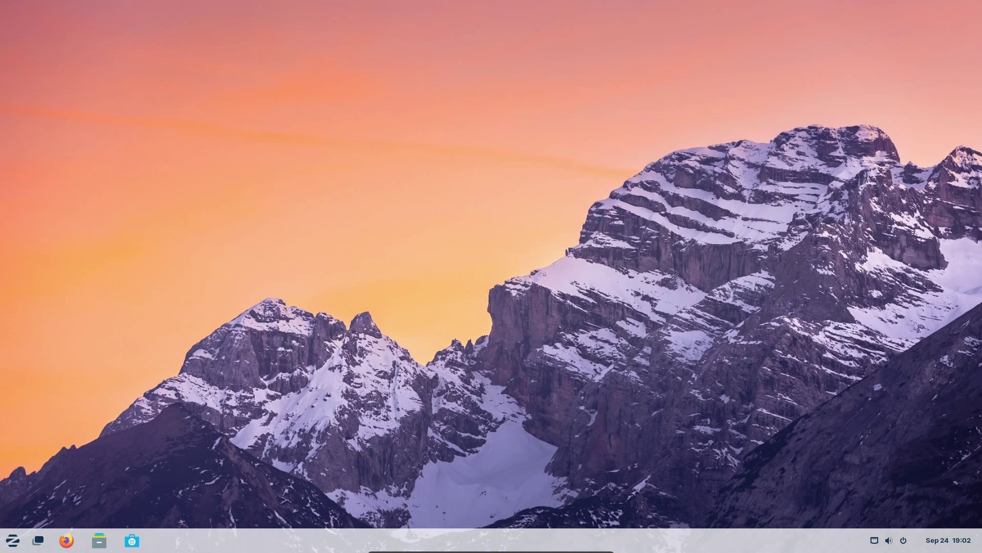
Step: Search 'upgrade' in the Zorin menu and launch Upgrade Zorin OS
left_click(12, 541)
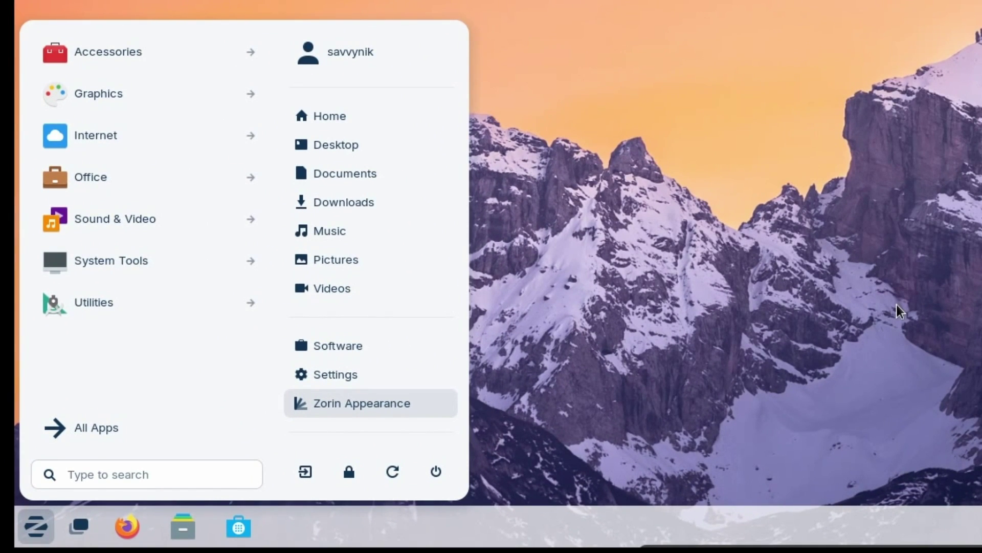
type("upgrade")
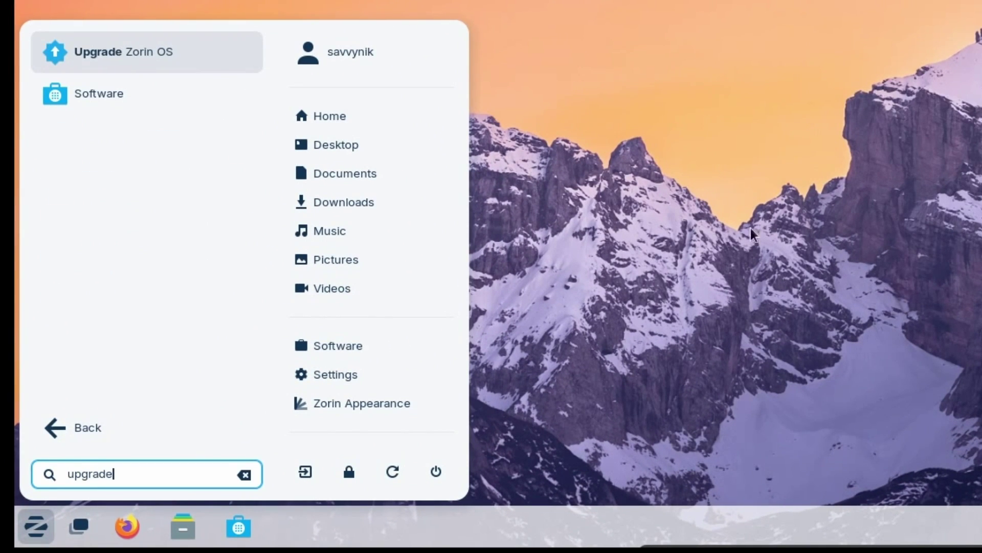
left_click(118, 51)
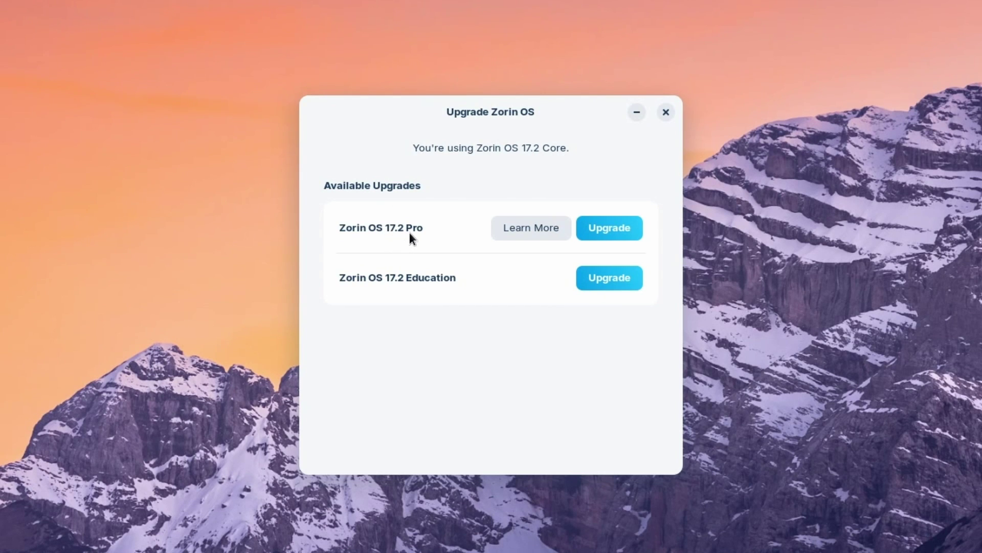
Step: Open the Zorin OS 17.2 Pro page, highlight the Premium desktop layouts heading, then minimize Firefox
left_click(537, 229)
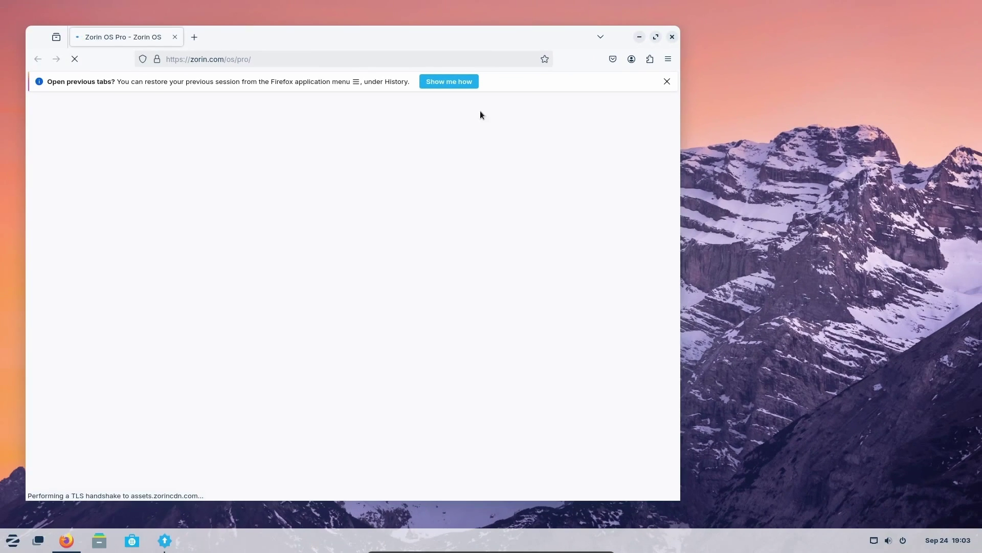
left_click_drag(556, 39, 708, 43)
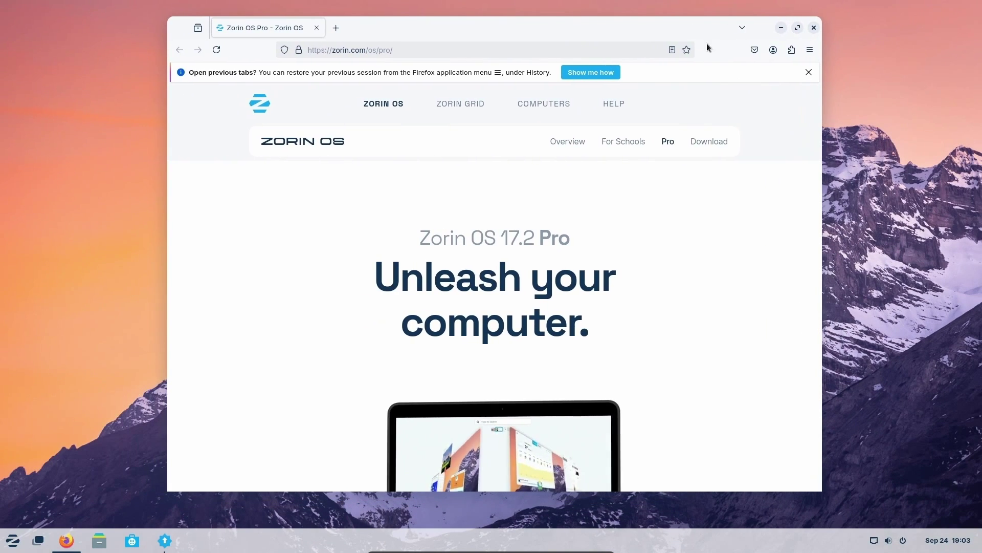
scroll(725, 130, "down", 3)
scroll(725, 135, "down", 15)
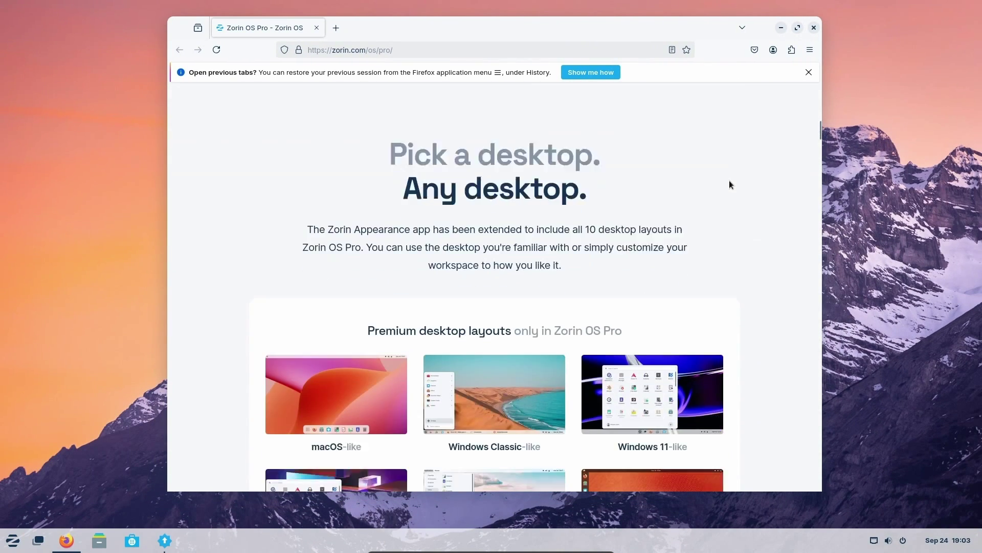
scroll(737, 158, "up", 3)
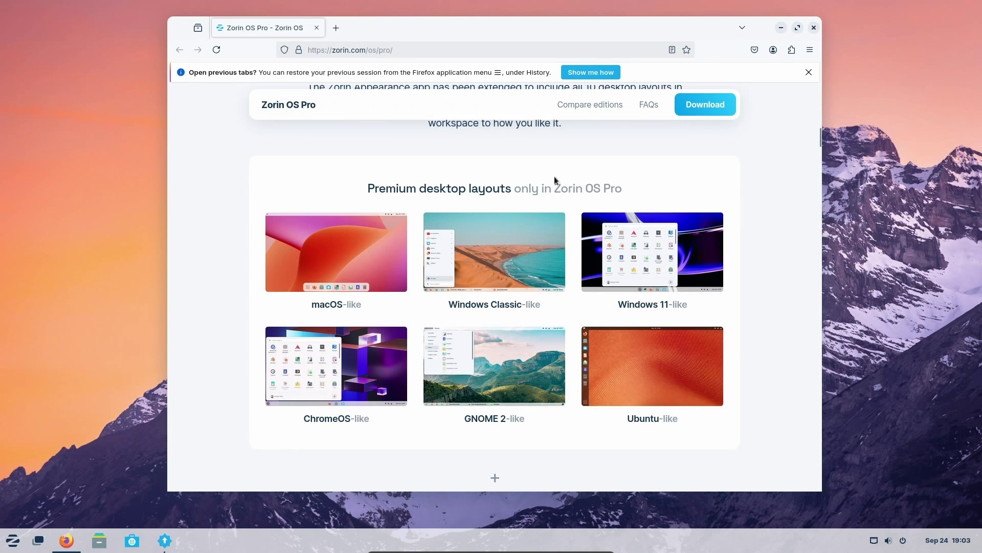
left_click_drag(359, 191, 668, 190)
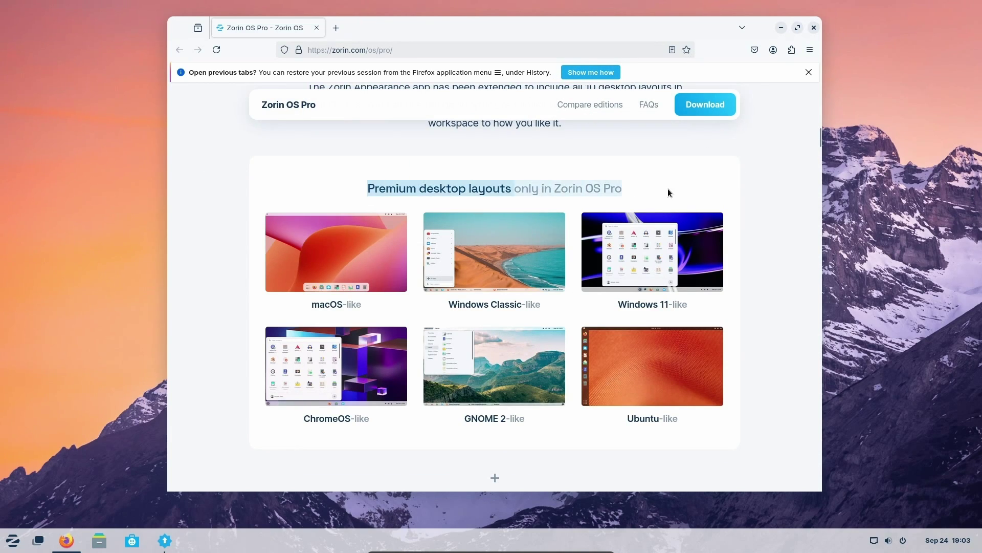
left_click(782, 28)
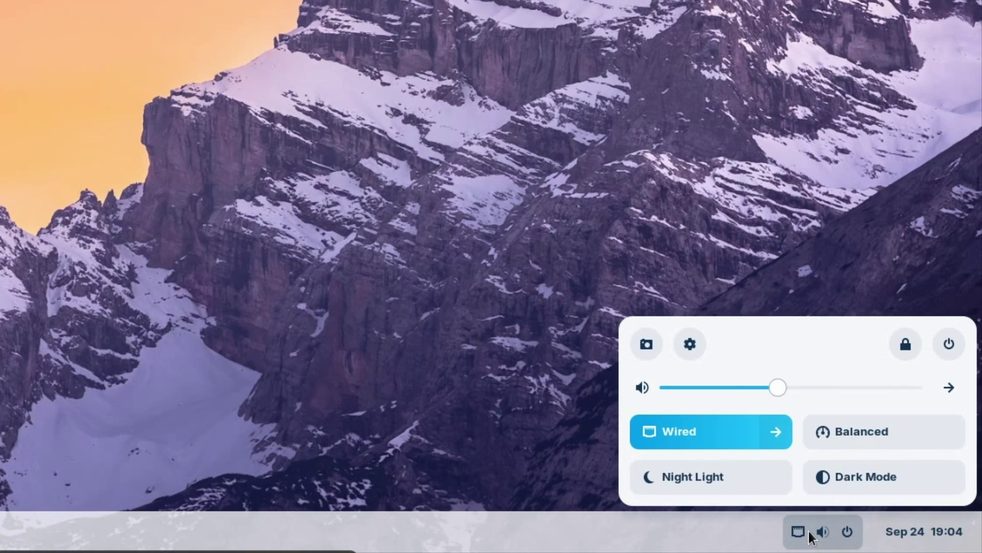
Step: Check the calendar, notifications and quick settings panels from the taskbar tray, dismissing them afterwards
left_click(923, 531)
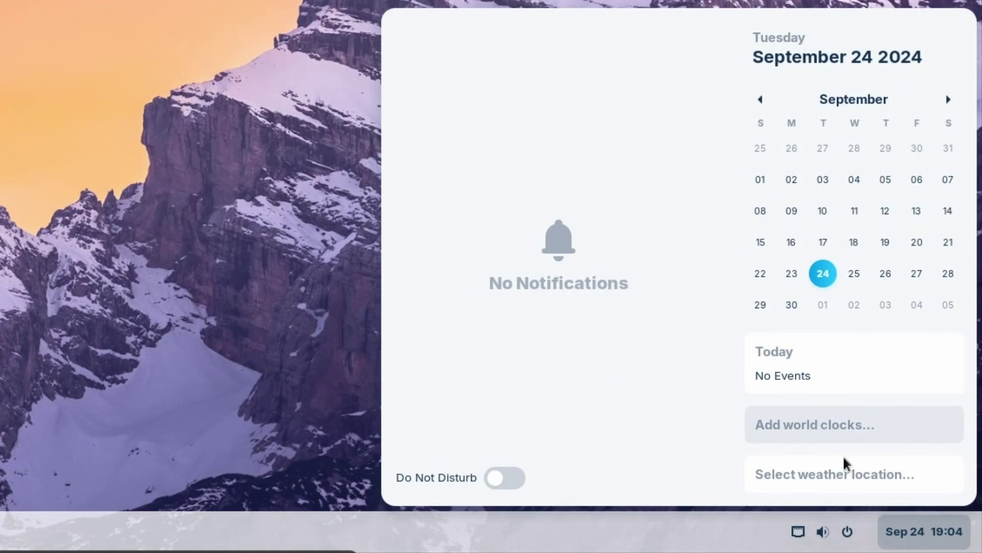
left_click(849, 533)
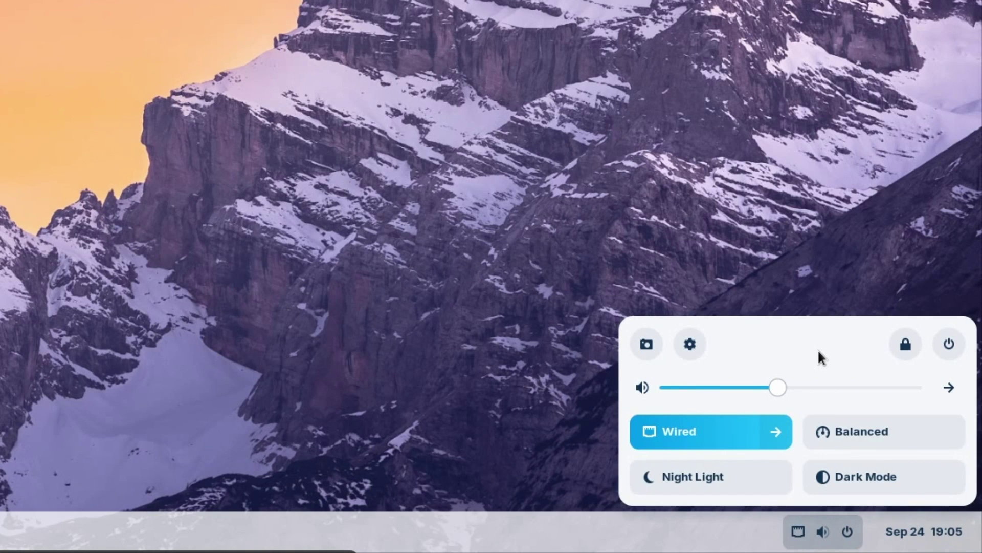
key("Escape")
left_click(910, 532)
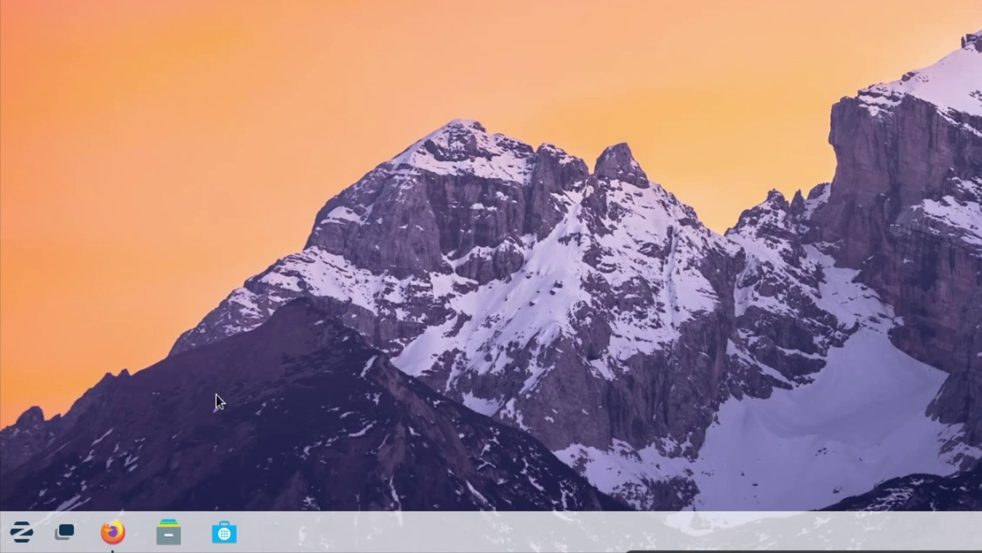
Step: Open the Zorin applications menu and dismiss it with Escape
left_click(21, 532)
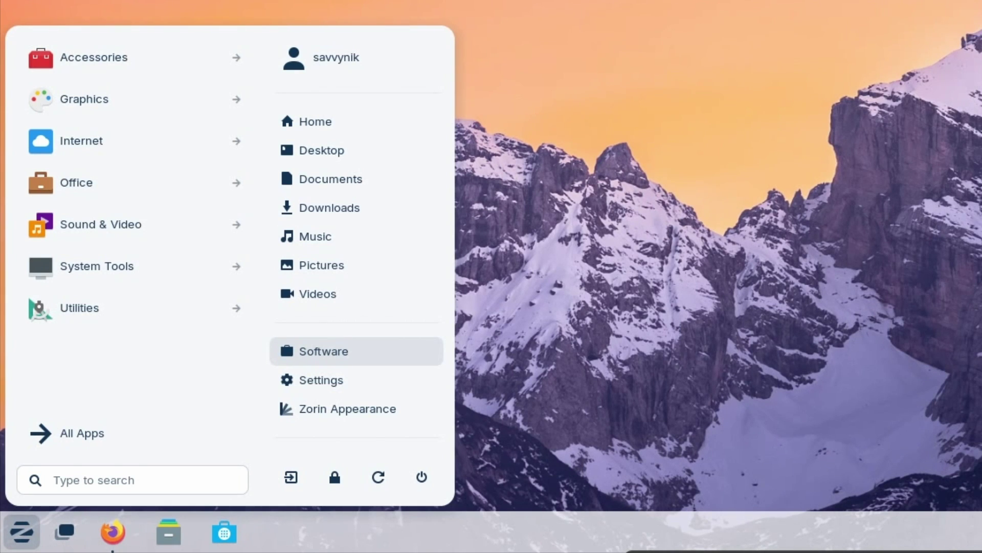
key("Escape")
Step: Browse workspaces in the overview and leave it on the empty second workspace
left_click(71, 538)
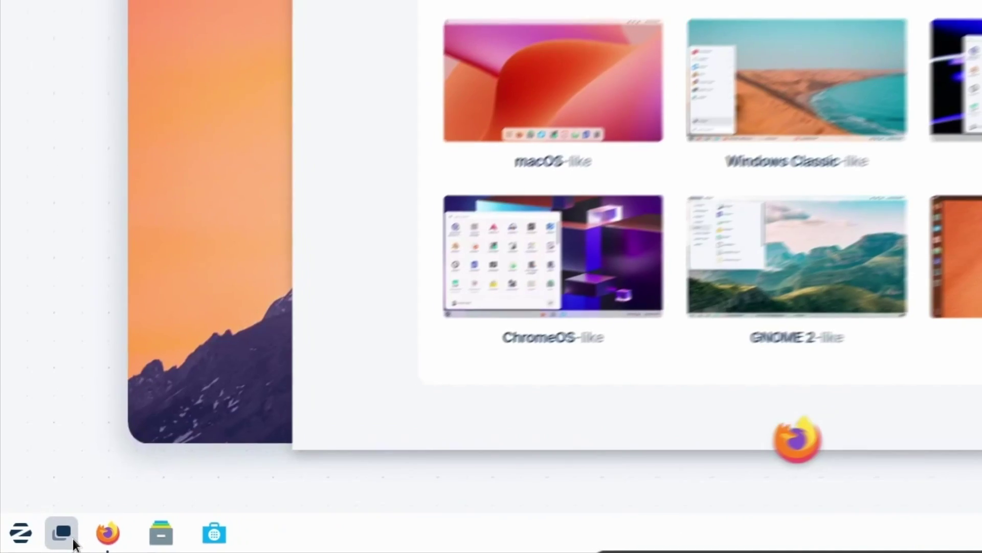
mouse_move(778, 379)
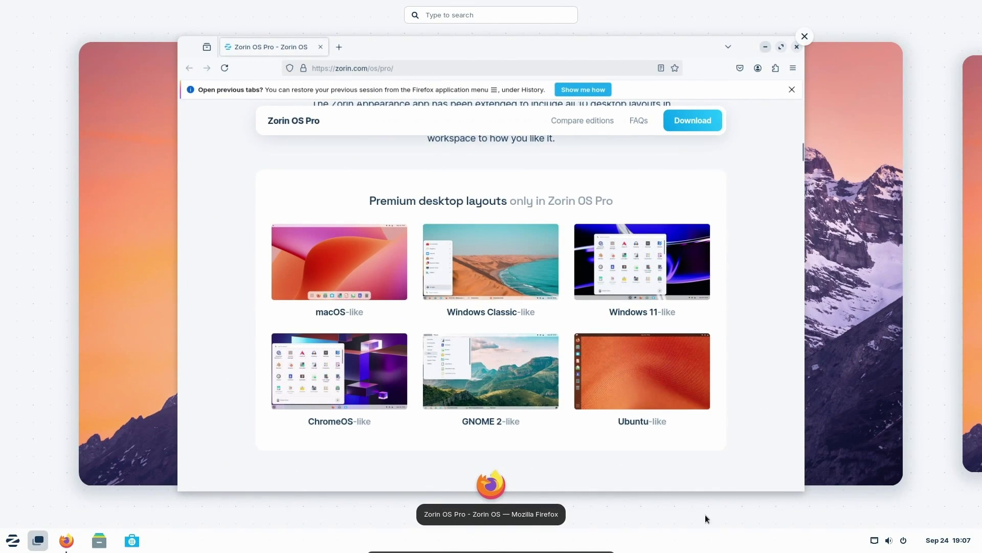
left_click(963, 359)
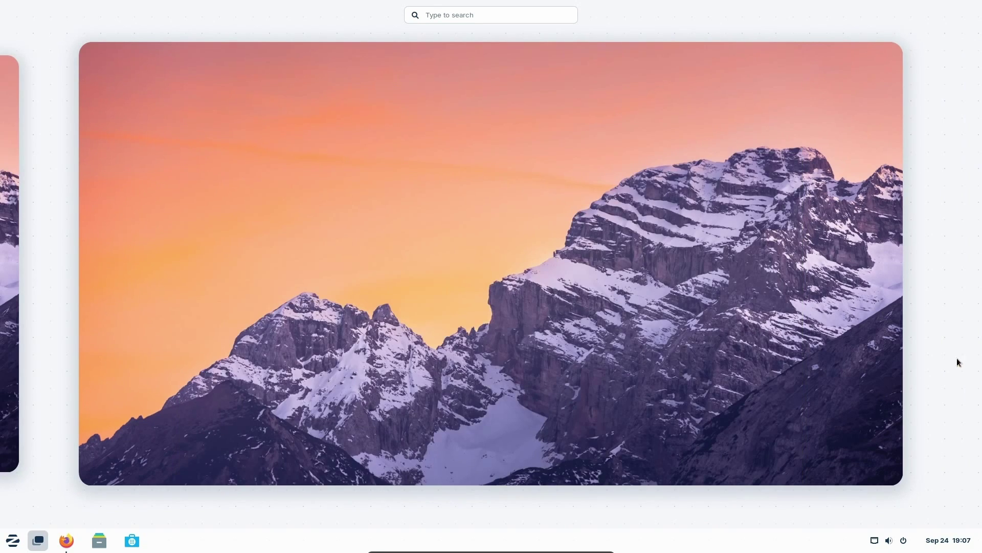
left_click(15, 367)
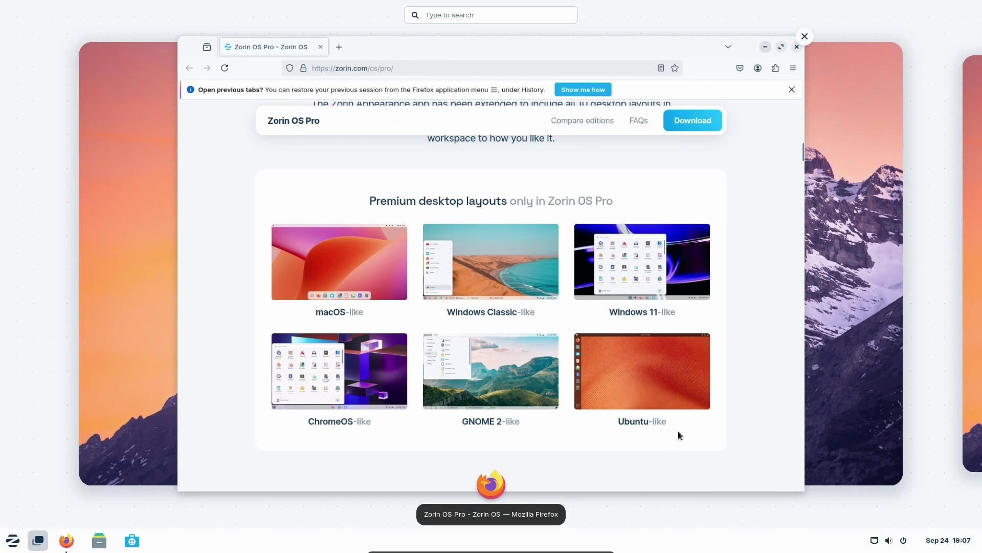
left_click(932, 306)
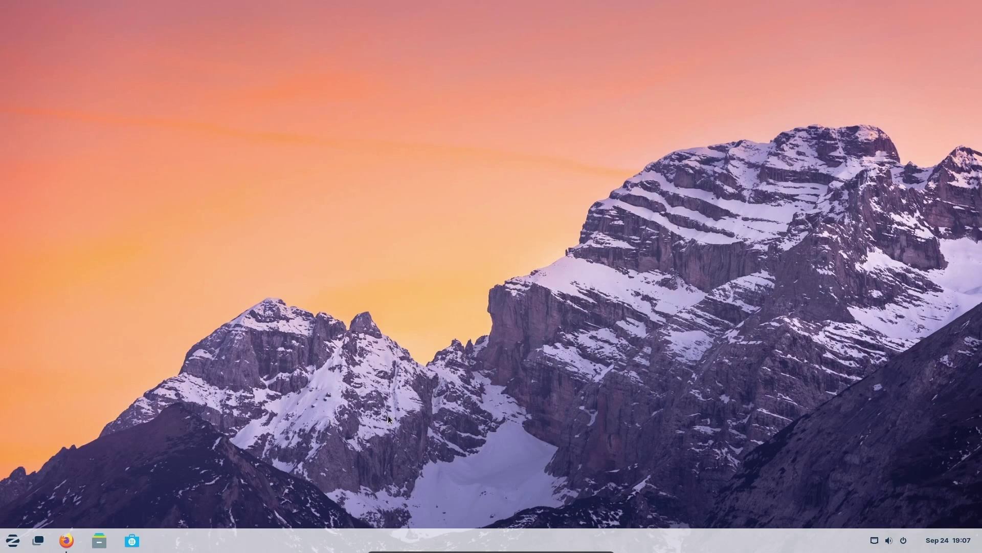
Step: Reopen the overview with Super, view the Firefox workspace, and return to the empty desktop
key("super")
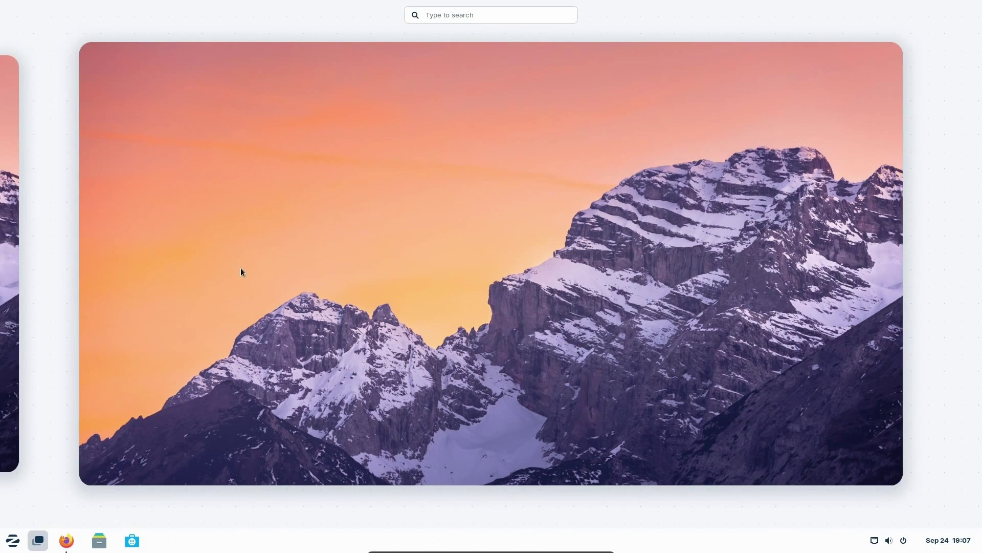
left_click(241, 271)
key("super")
left_click(8, 297)
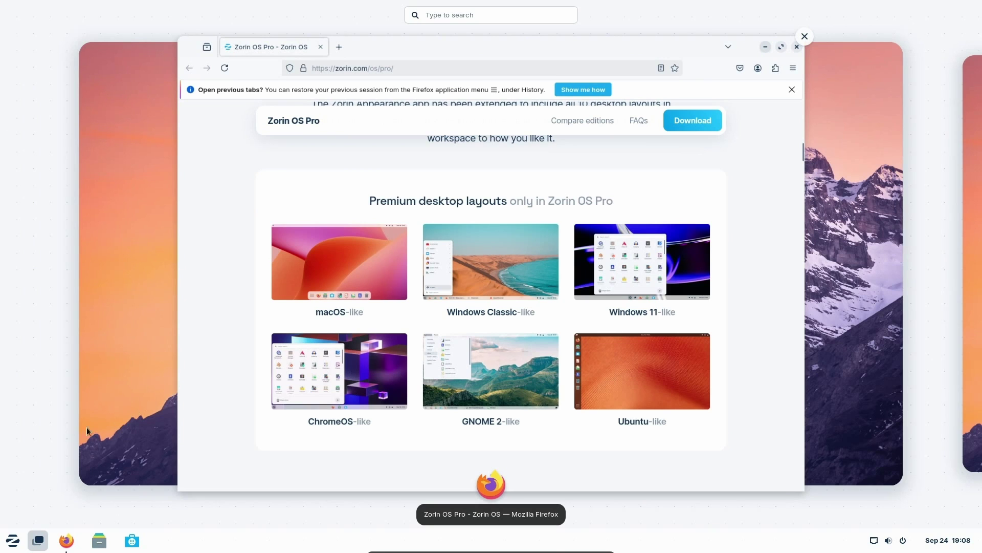
left_click(121, 434)
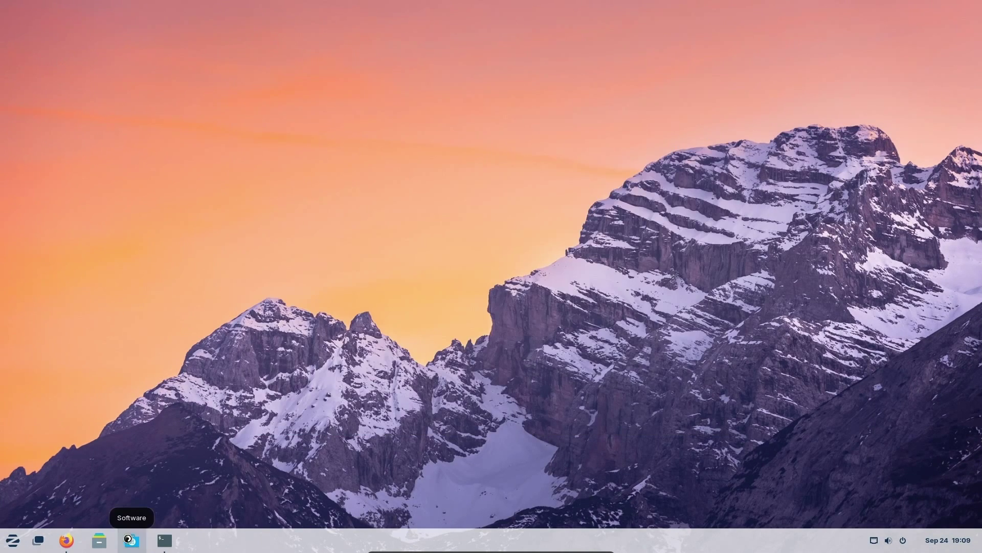
Step: Open Files on the Home folder and settle its window at the upper left
left_click(100, 541)
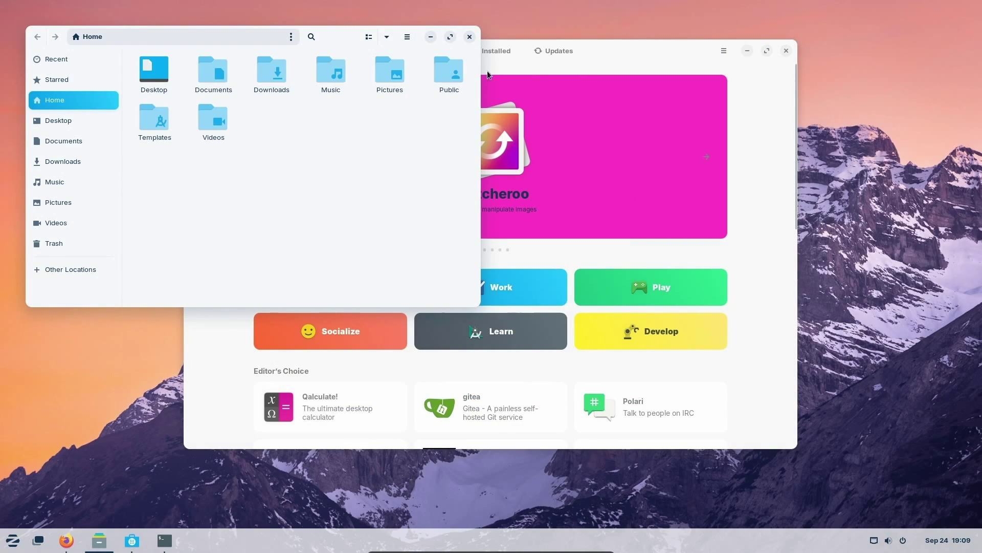
left_click_drag(370, 41, 552, 141)
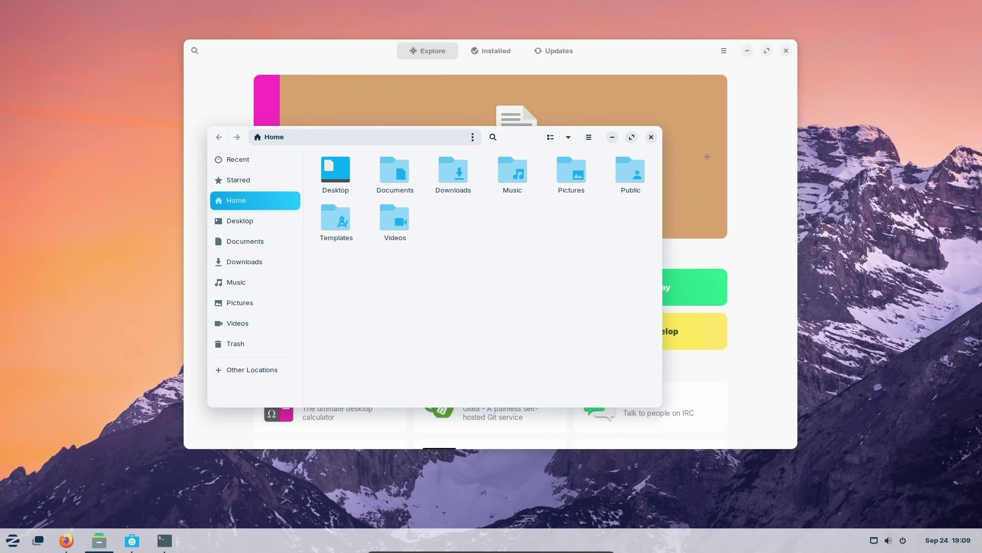
left_click_drag(534, 139, 378, 102)
left_click(863, 294)
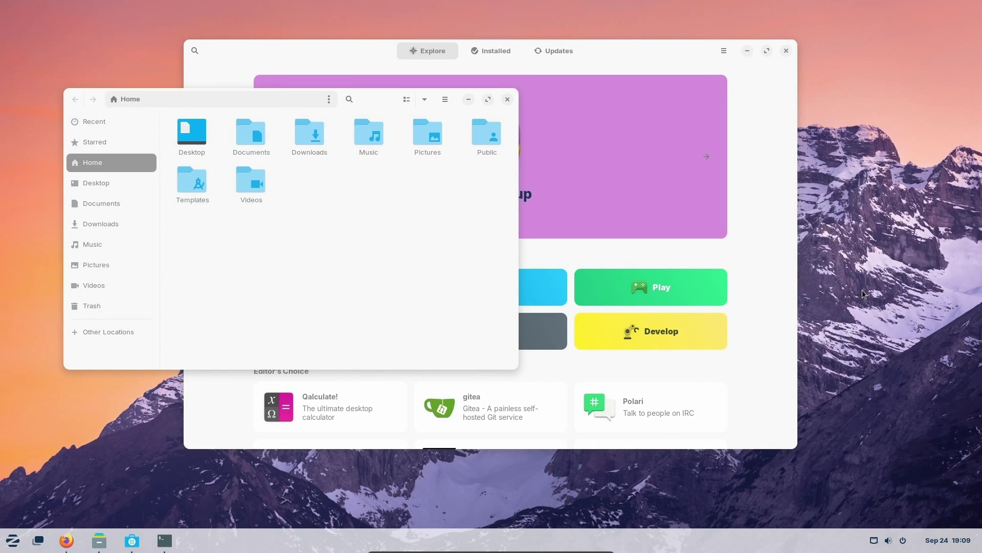
key("super")
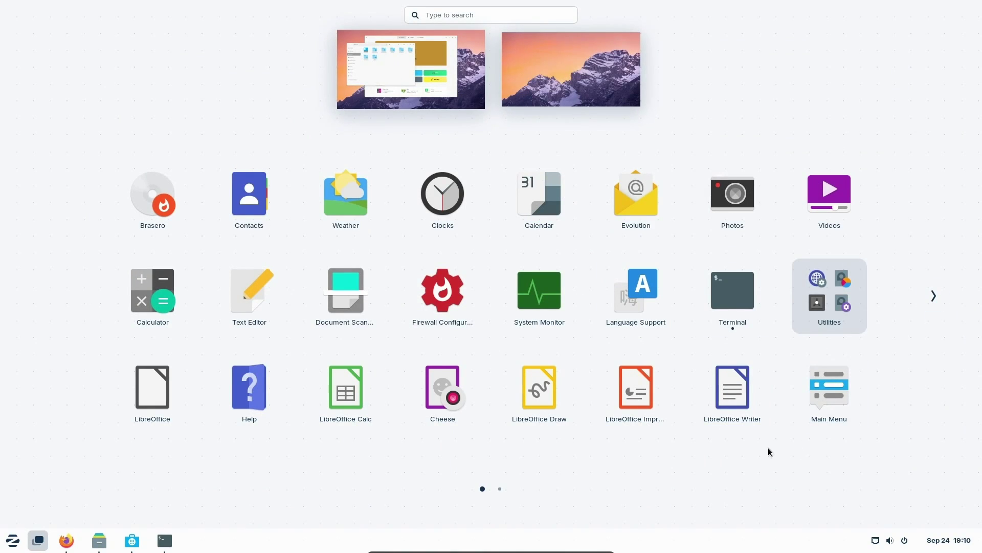
scroll(768, 450, "down", 1)
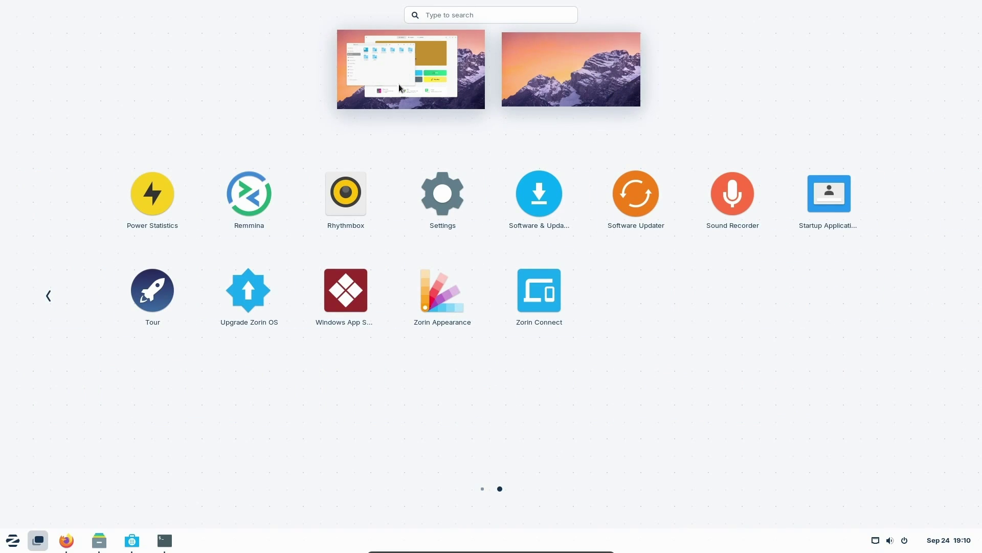
left_click(633, 96)
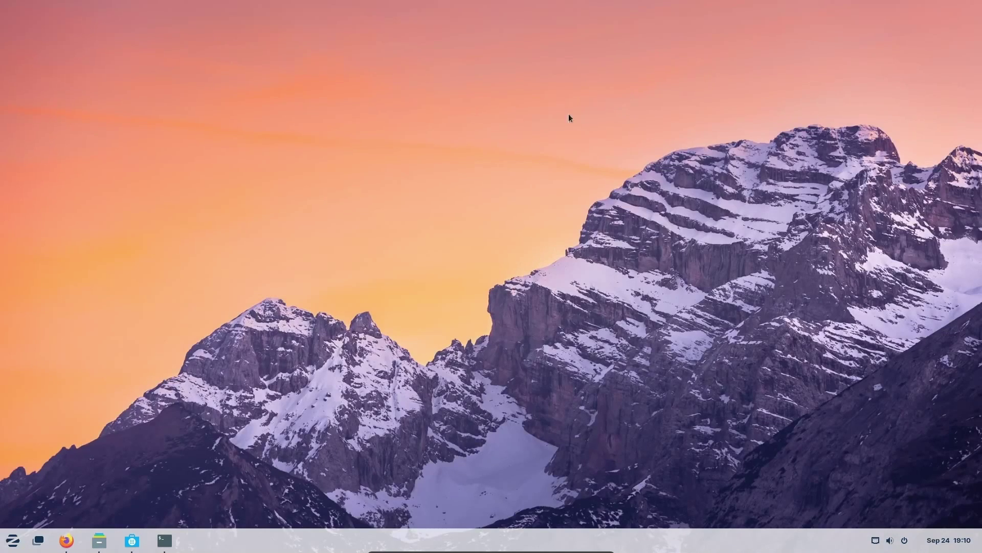
key("super")
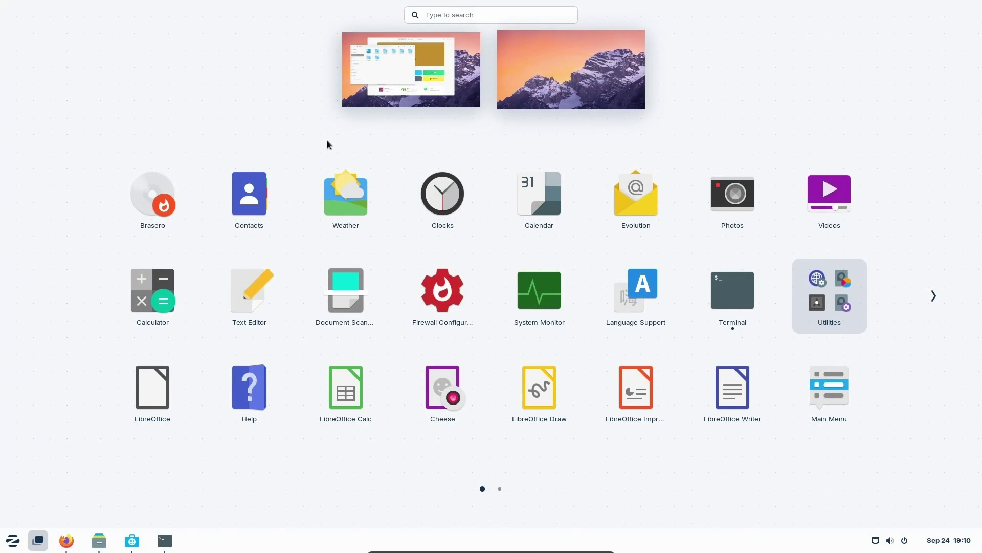
left_click(448, 92)
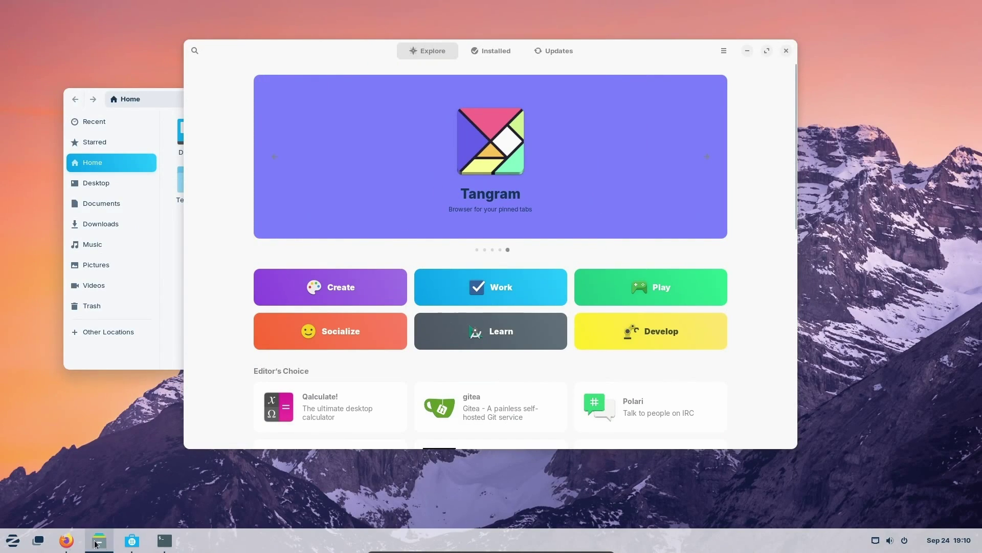
Step: Bring the system-info terminal to the front from the overview and move it toward the centre
left_click(38, 540)
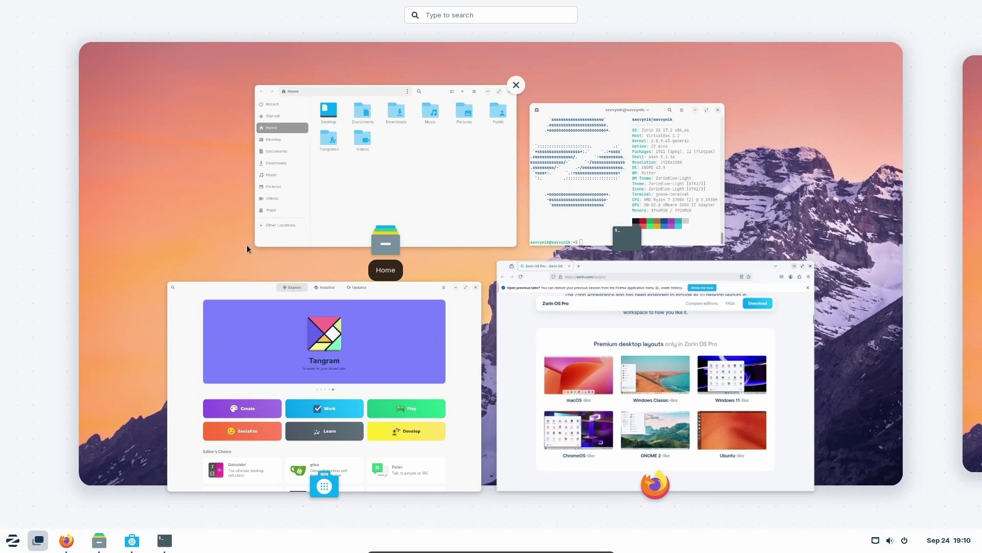
left_click(637, 166)
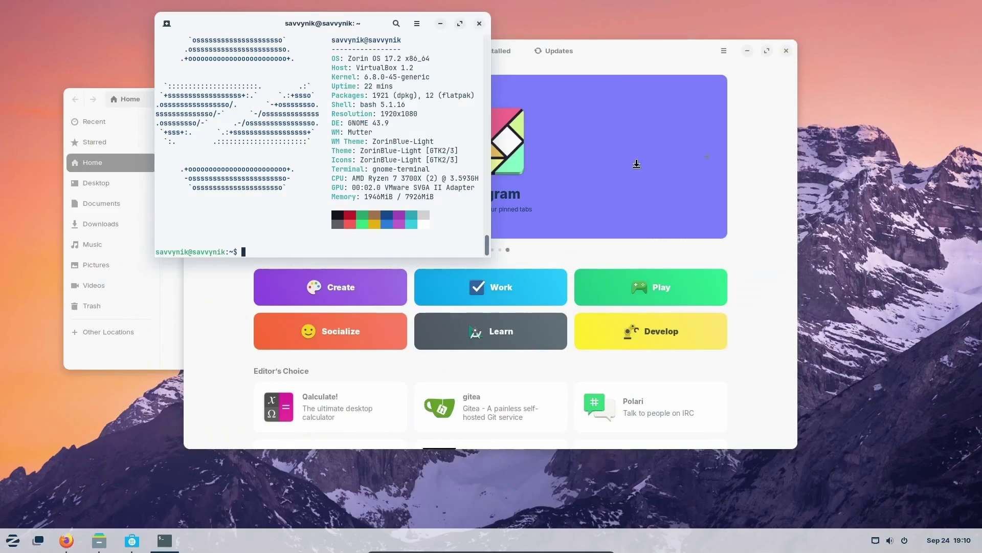
left_click_drag(274, 20, 474, 133)
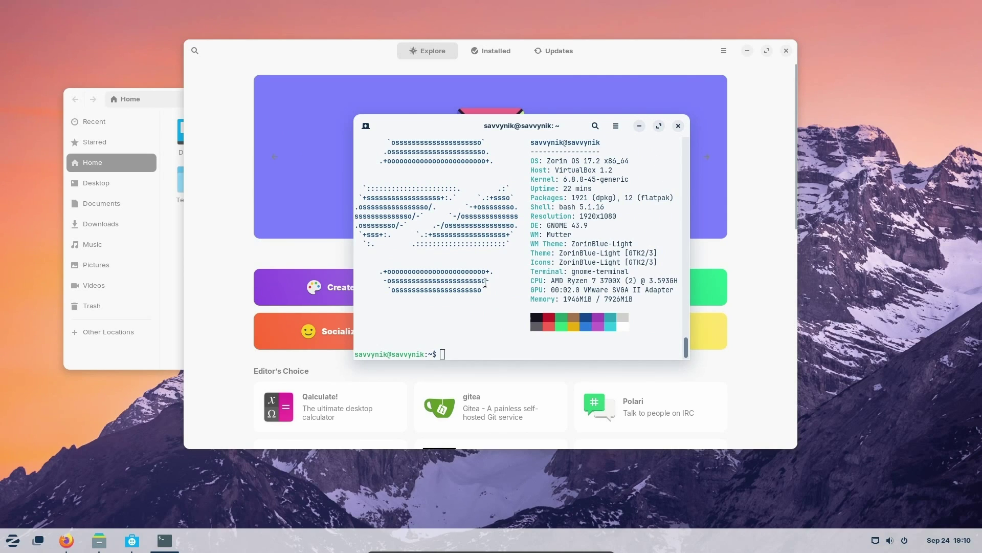
key("super")
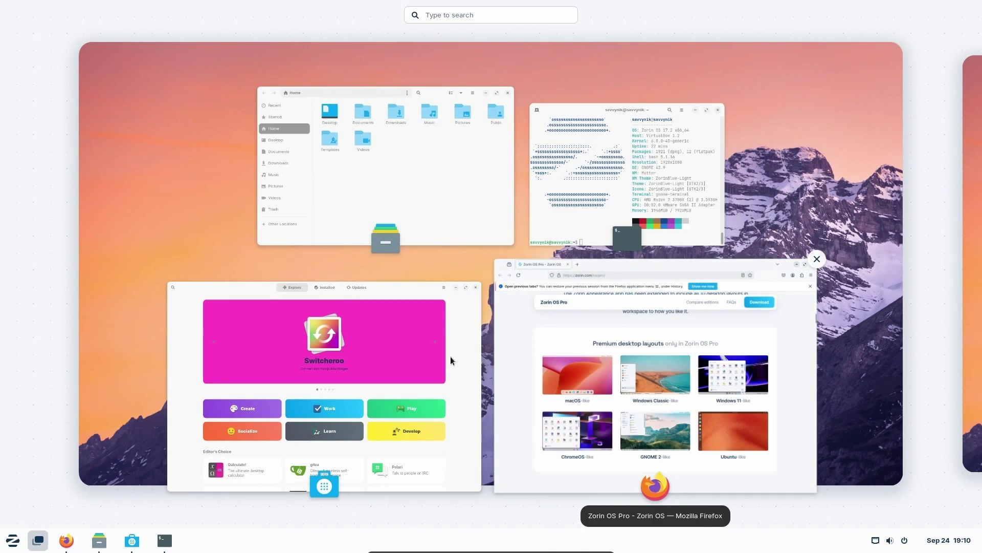
left_click(482, 276)
Step: Minimize the terminal, Software and Files windows, bring Firefox's Pro page forward, then show the desktop
left_click(649, 132)
left_click(748, 53)
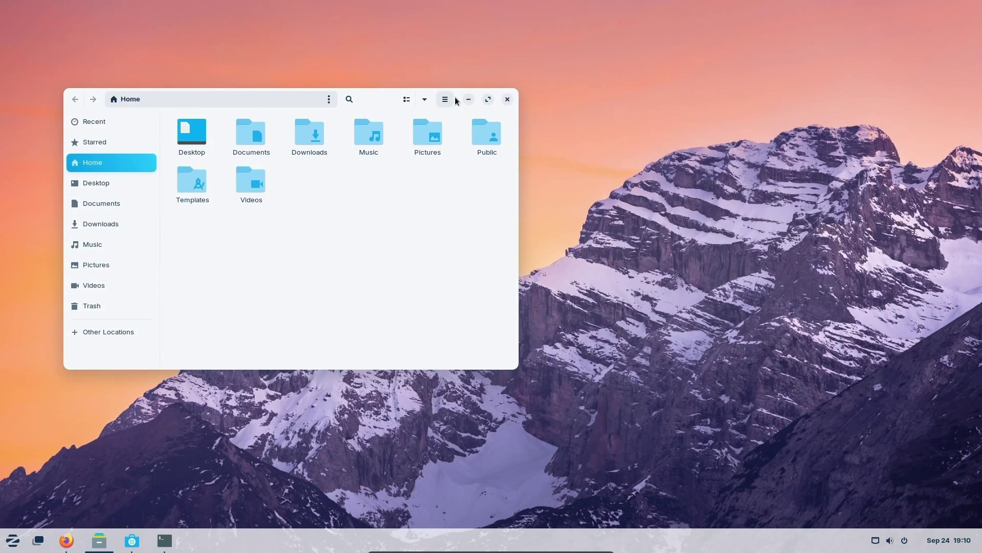
left_click(467, 101)
key("super")
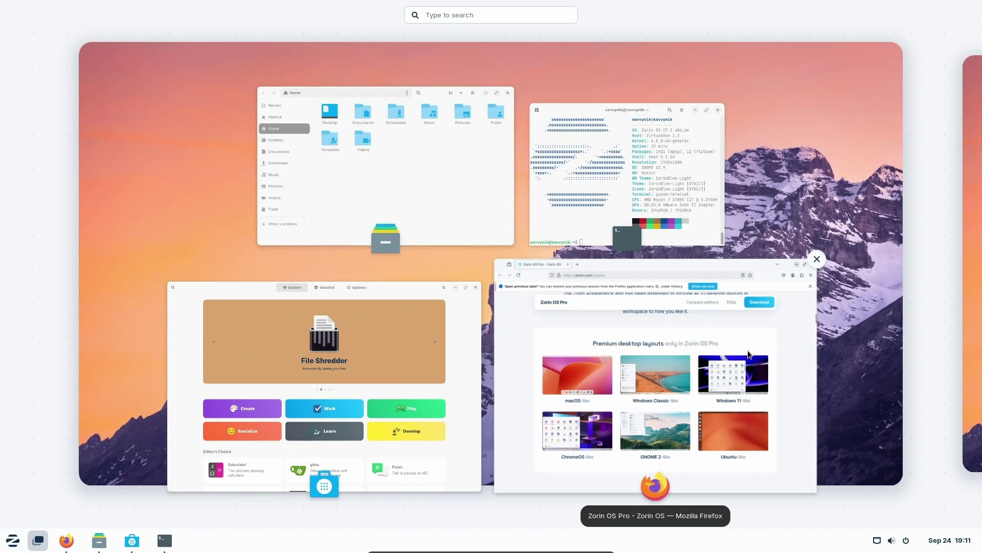
left_click(610, 336)
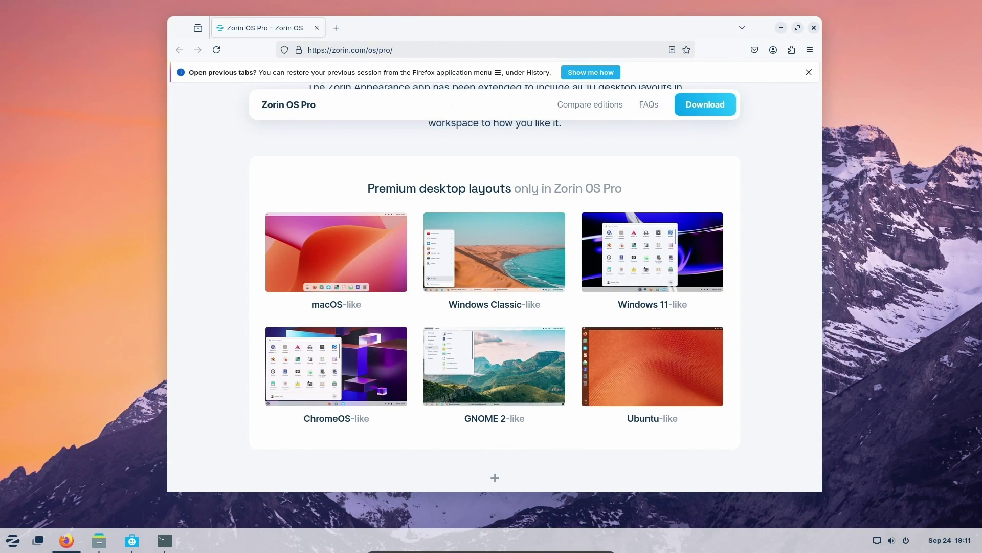
key("super+d")
Step: Launch Zorin Appearance by searching 'zorin' in the start menu and scroll its Layout page
key("super")
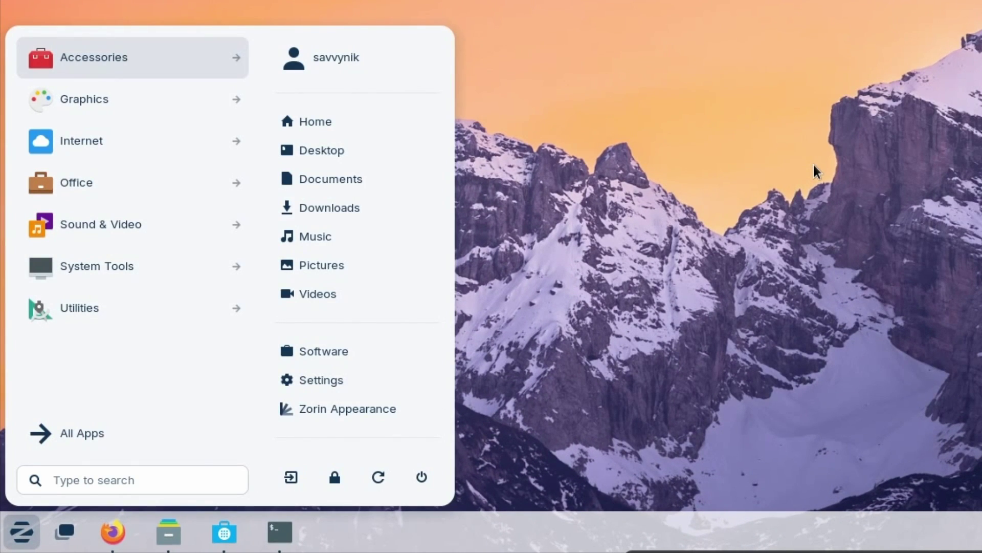
type("zorin")
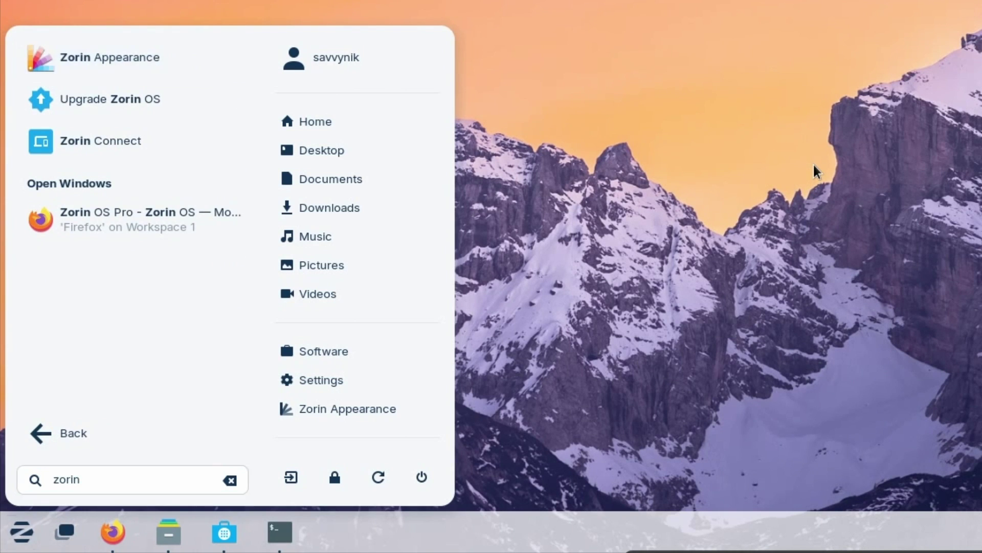
key("Return")
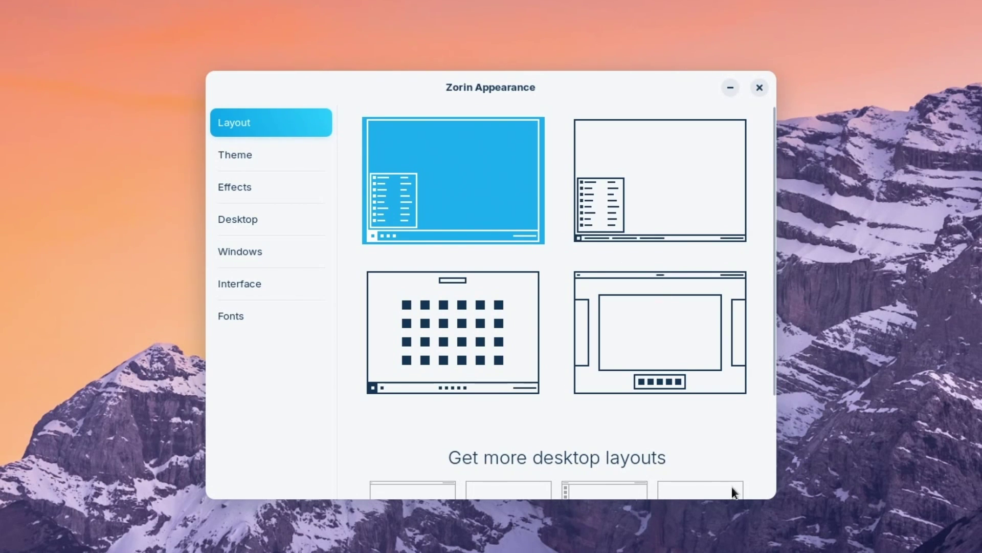
scroll(765, 362, "down", 5)
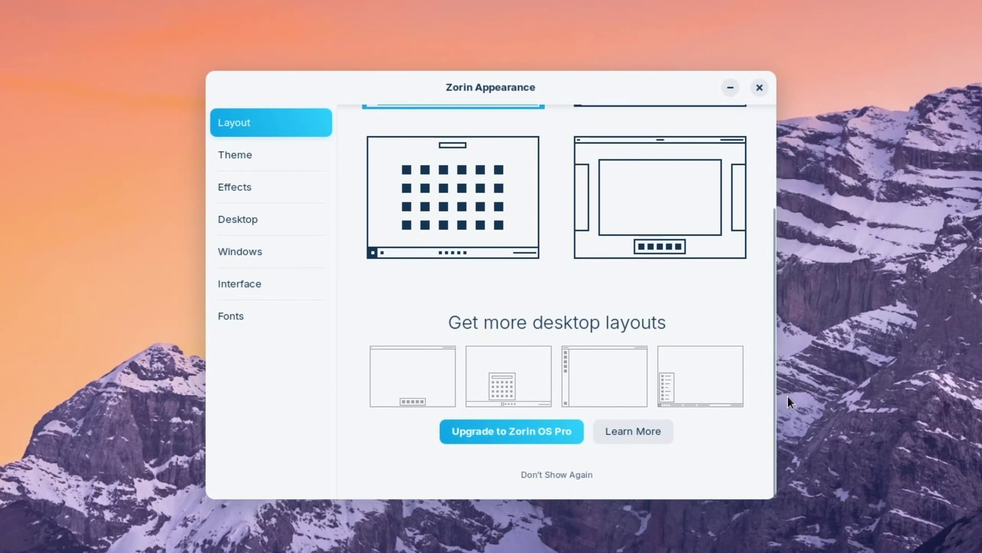
left_click_drag(771, 390, 766, 263)
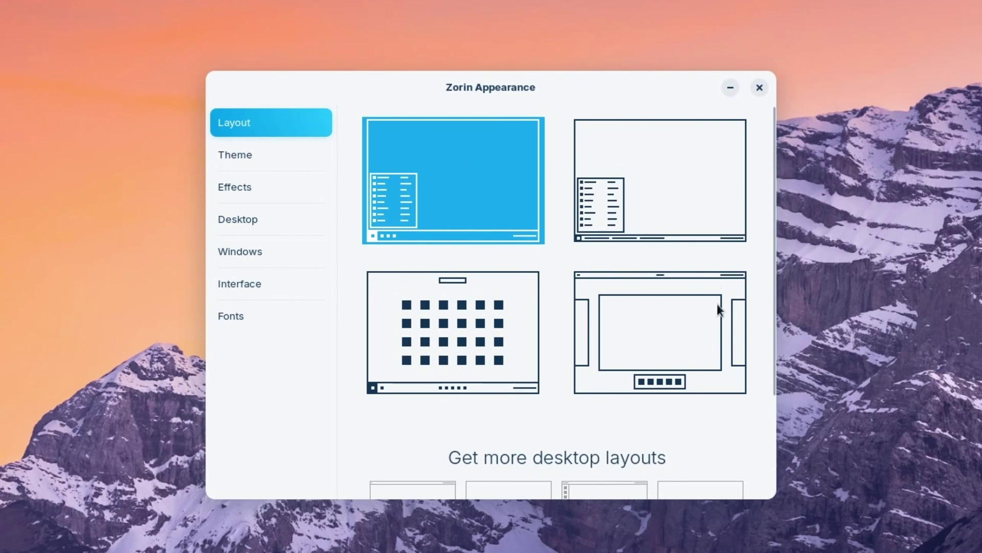
Step: Select the full-screen app grid layout and try its app grid from the taskbar
left_click(527, 286)
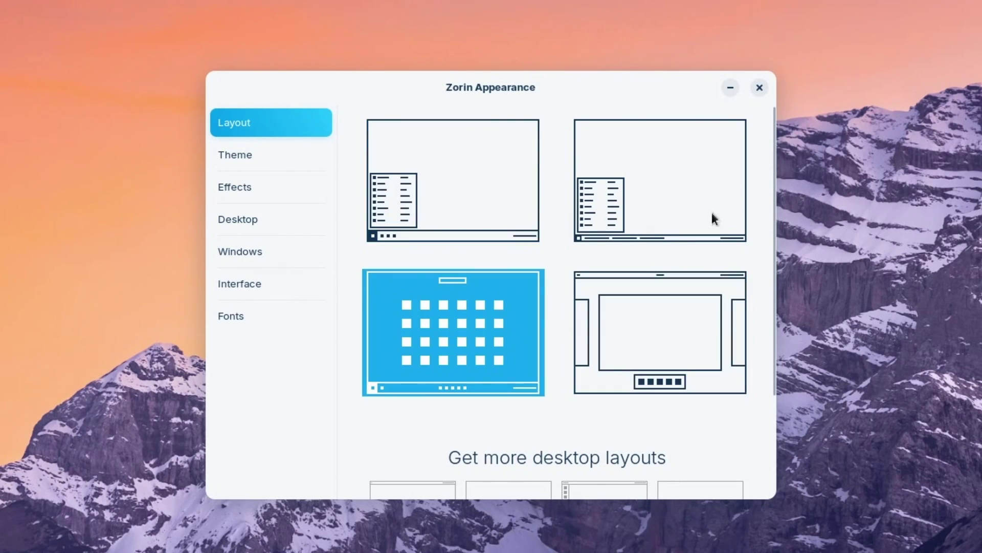
left_click(13, 540)
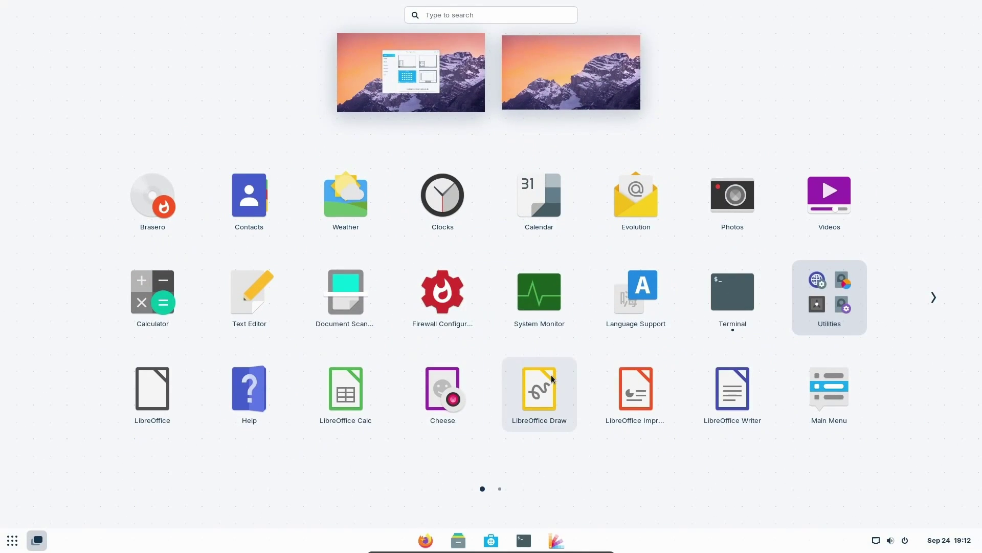
left_click(13, 540)
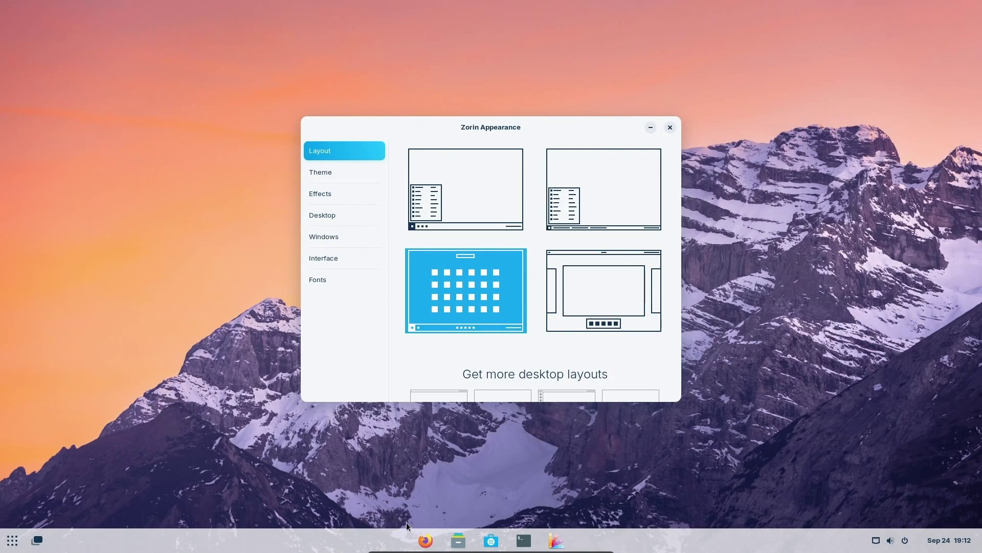
left_click(12, 541)
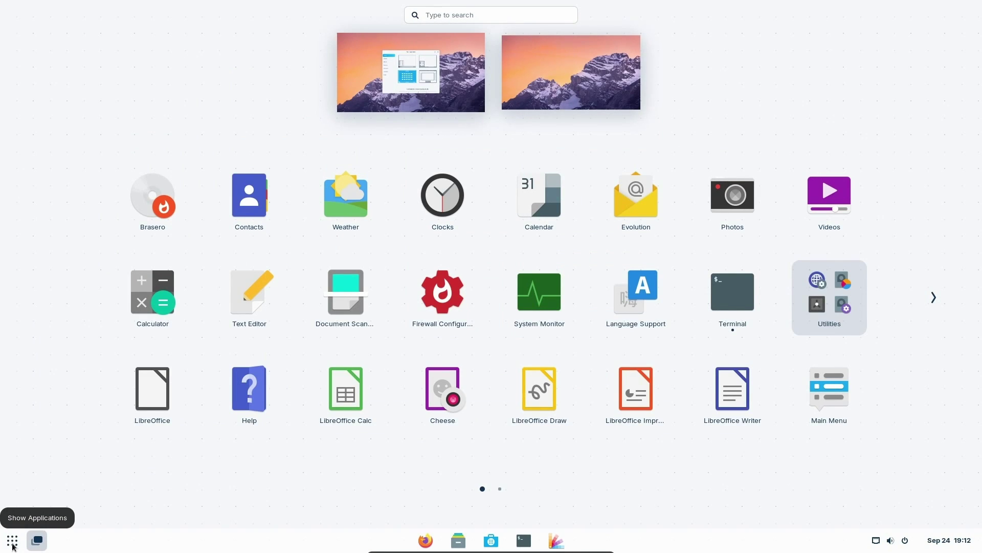
left_click(12, 544)
Step: Revert to the original default layout, check its start menu, and close Zorin Appearance with Alt+F4
left_click(453, 183)
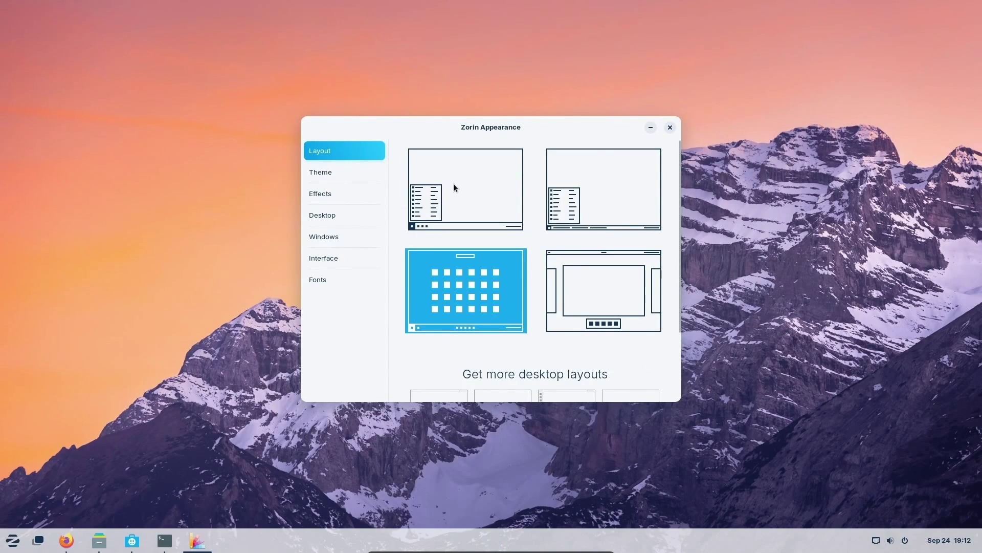
left_click(12, 543)
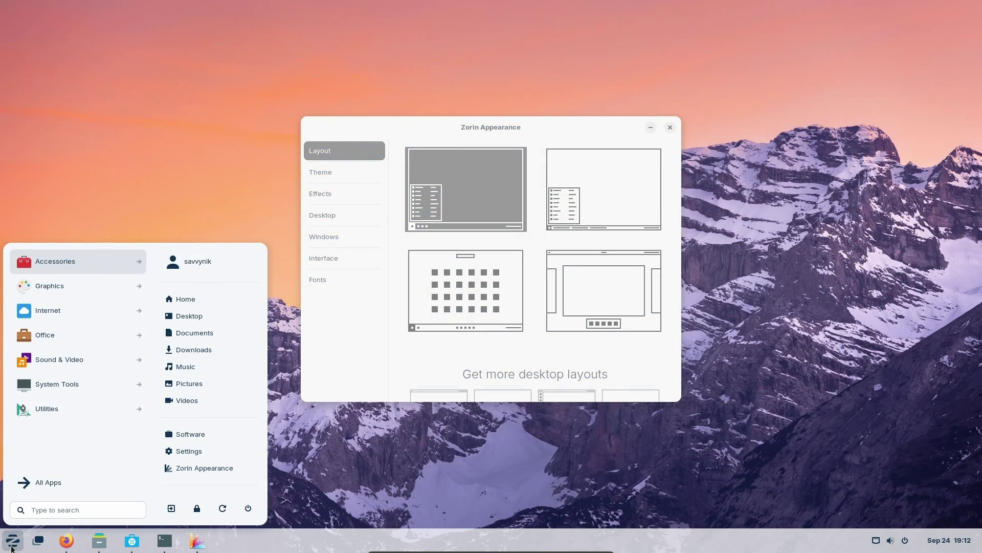
left_click(12, 546)
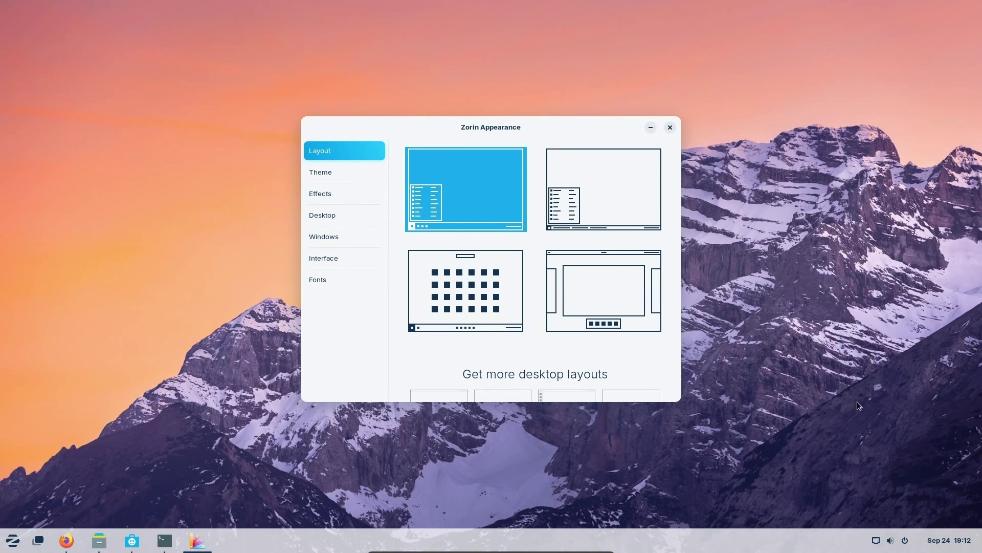
key("alt+F4")
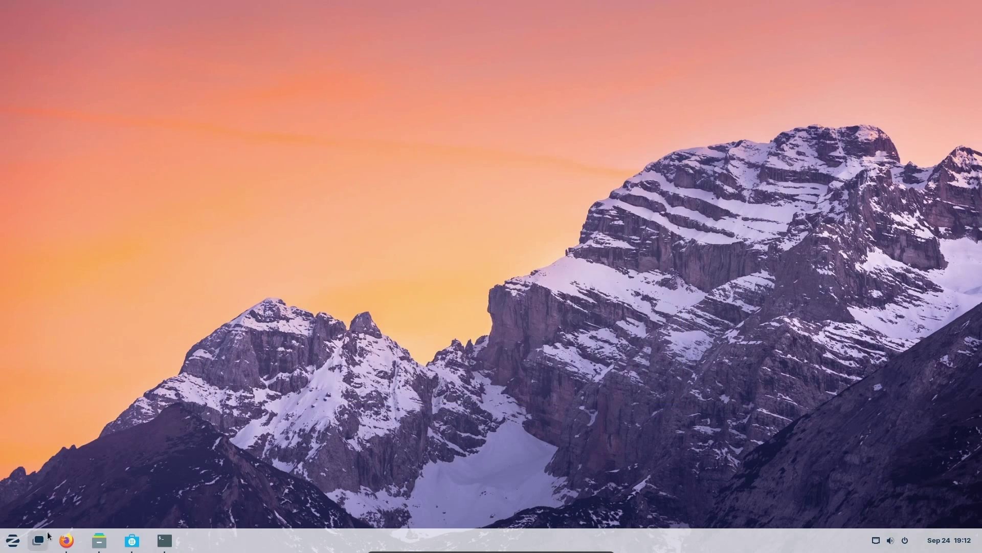
Step: In the overview, move Files and Firefox onto another workspace and switch to it
left_click(38, 540)
left_click_drag(422, 204, 978, 264)
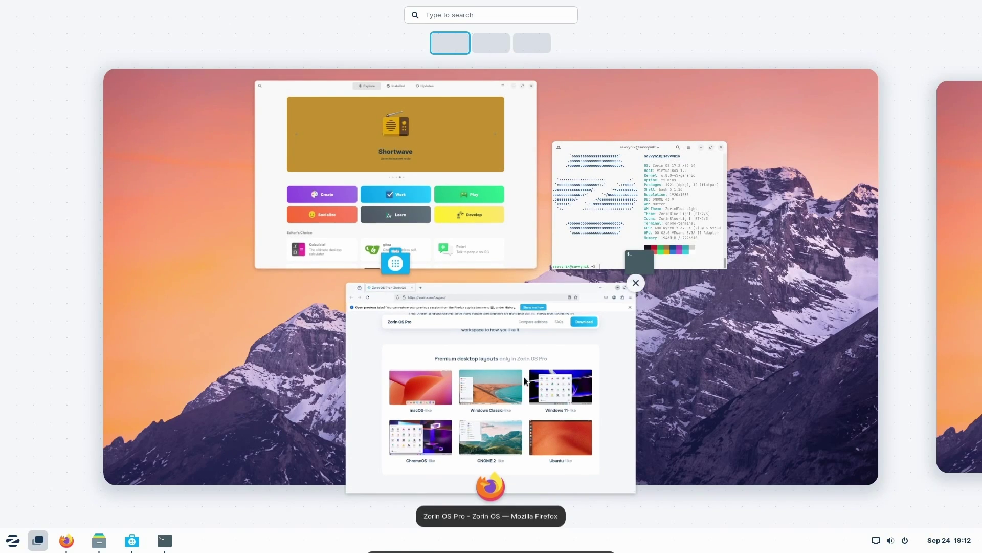
left_click_drag(511, 328, 947, 419)
left_click(948, 420)
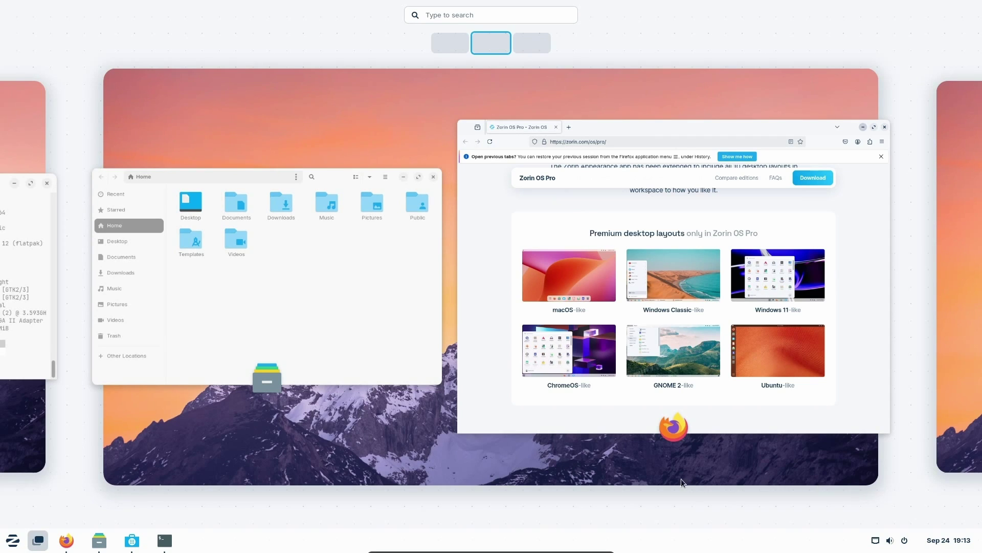
Step: Flip between the first, second and empty third workspaces to compare them
left_click(951, 321)
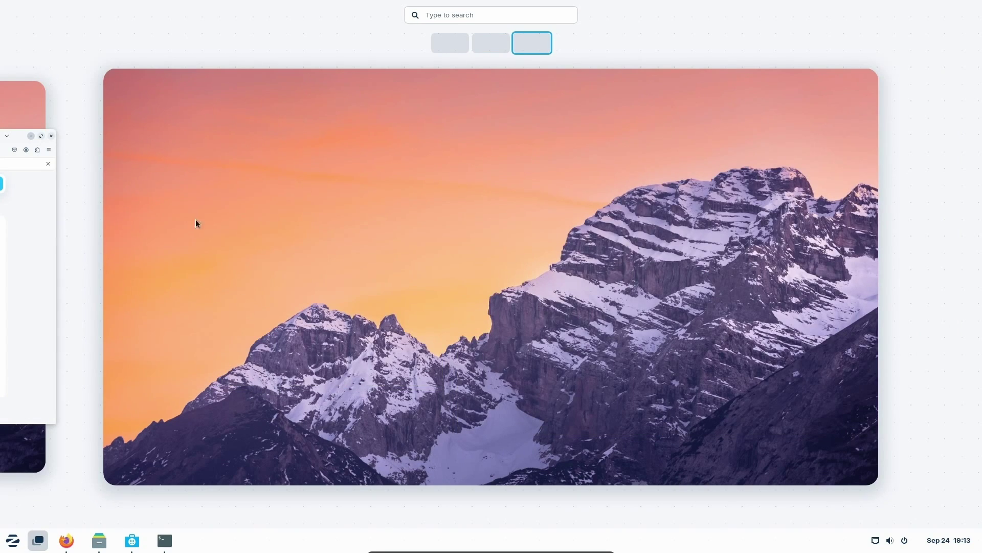
left_click(490, 49)
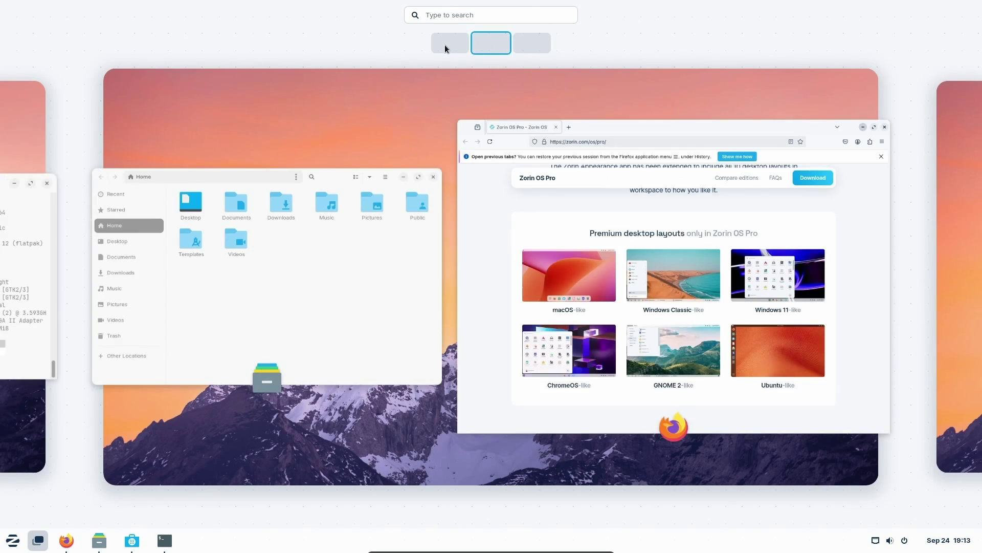
left_click(444, 45)
left_click(486, 50)
left_click(534, 48)
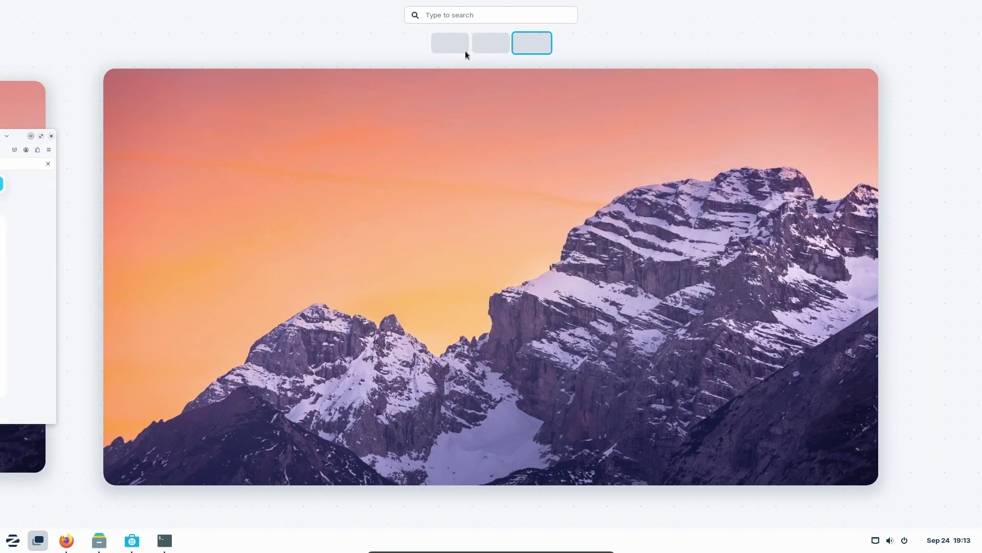
left_click(472, 46)
left_click(451, 44)
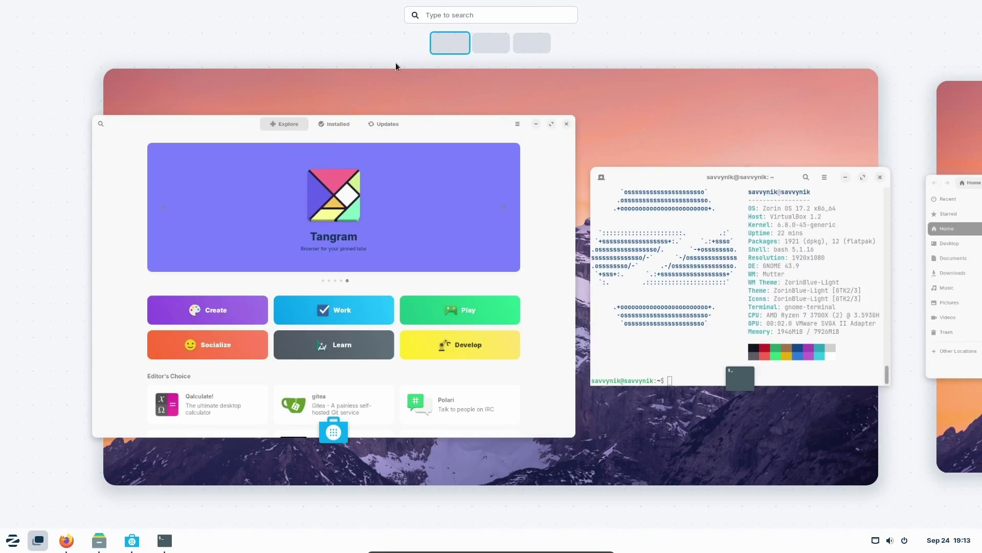
left_click(488, 42)
Step: Move Firefox and Files back to the first workspace and switch to it
left_click_drag(631, 127, 18, 221)
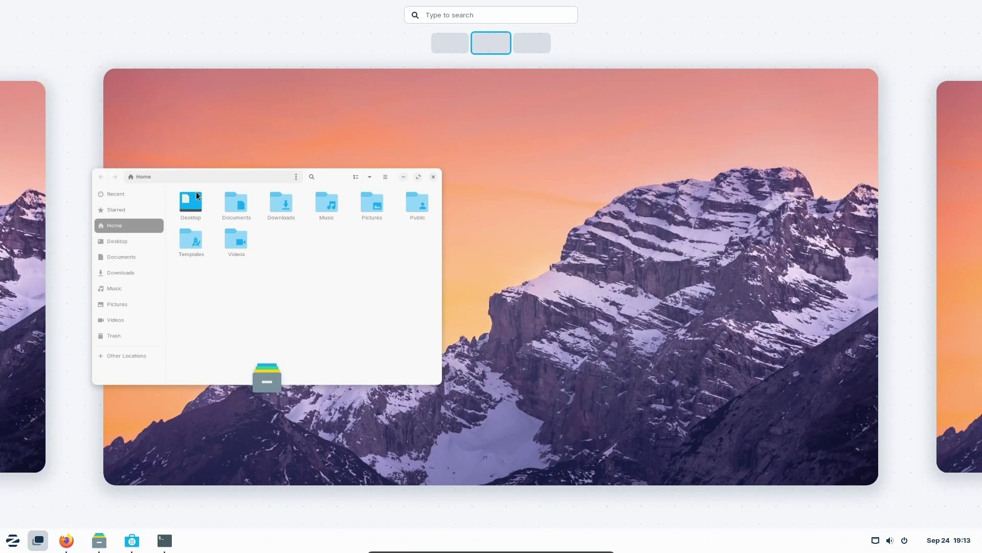
left_click(440, 169)
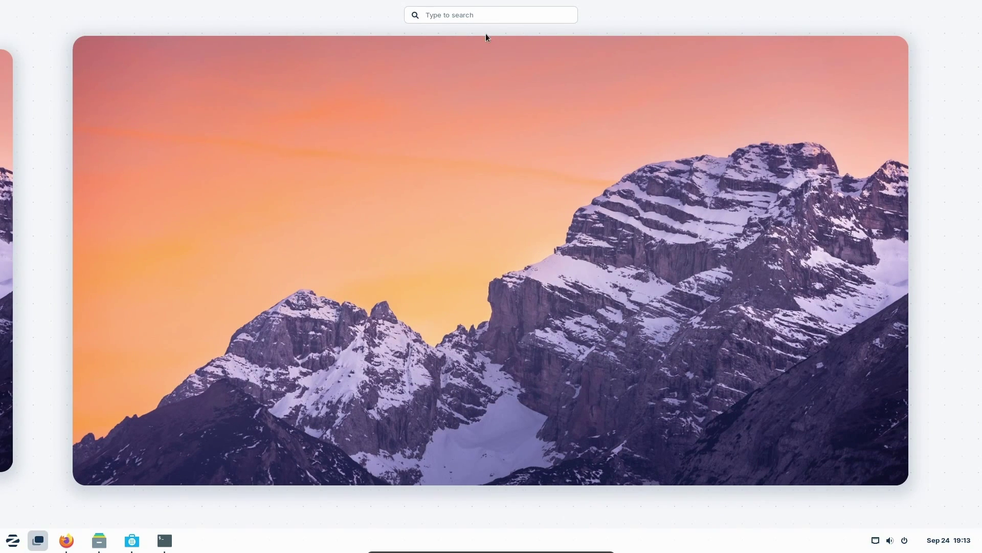
left_click(5, 428)
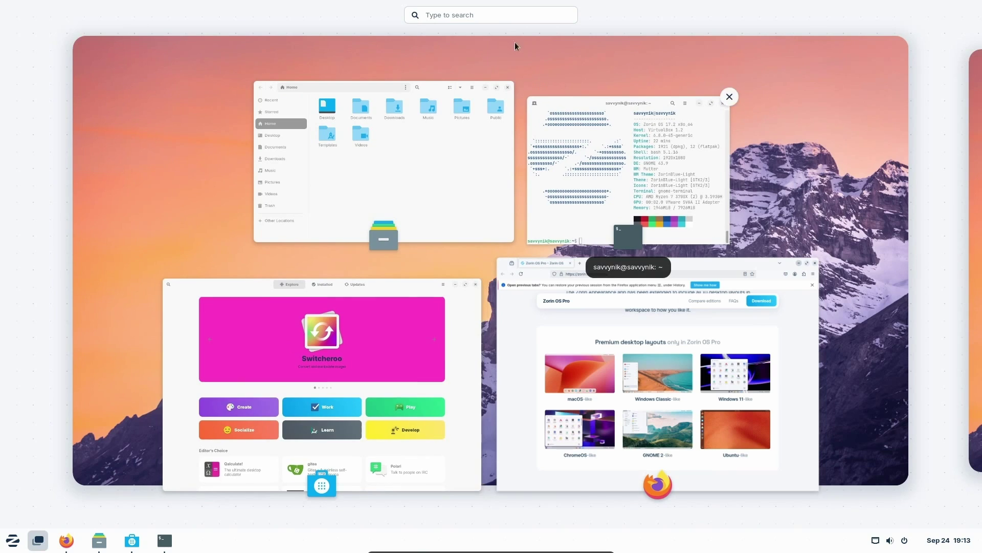
Step: Search 'zorin' from the overview and the app menu, then open the Software store's matching results
left_click(493, 14)
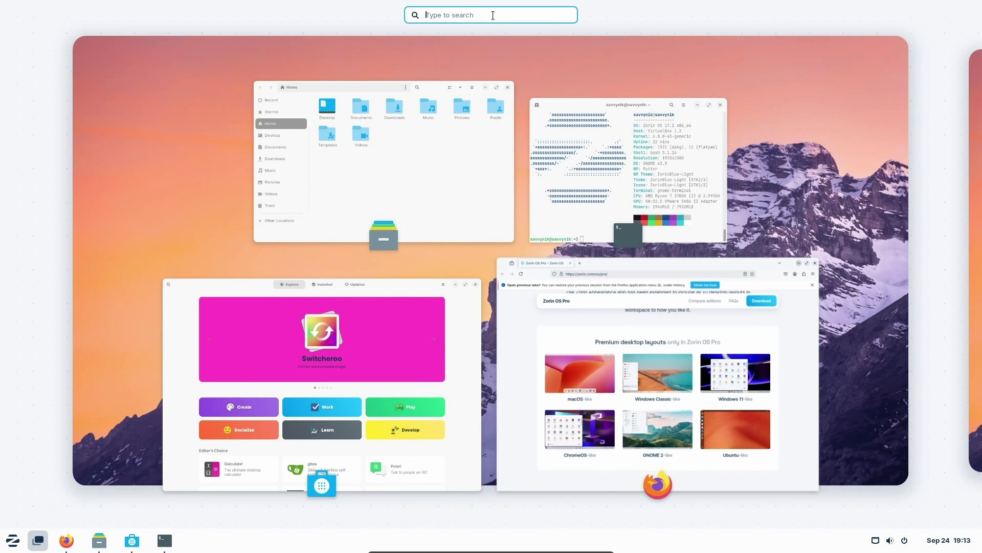
type("zorin")
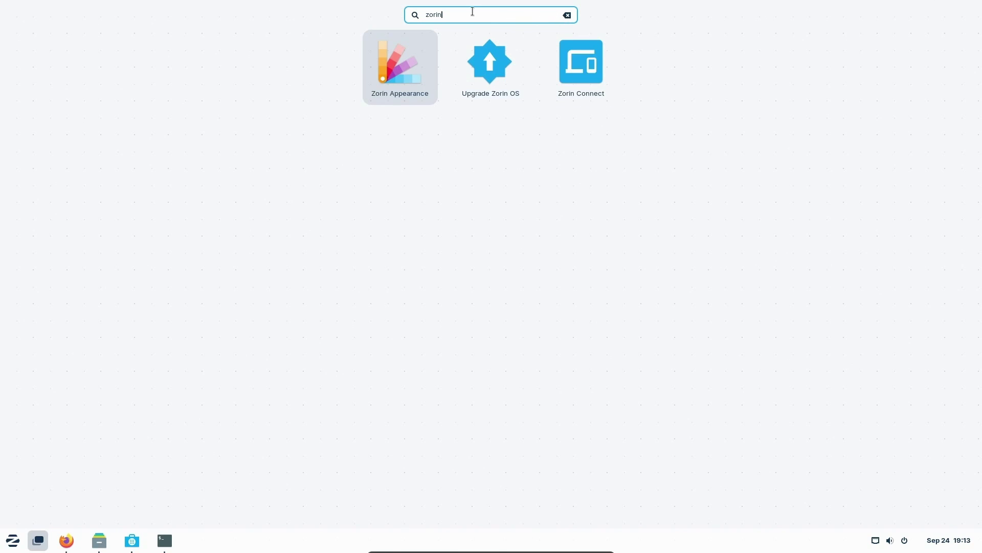
left_click(13, 540)
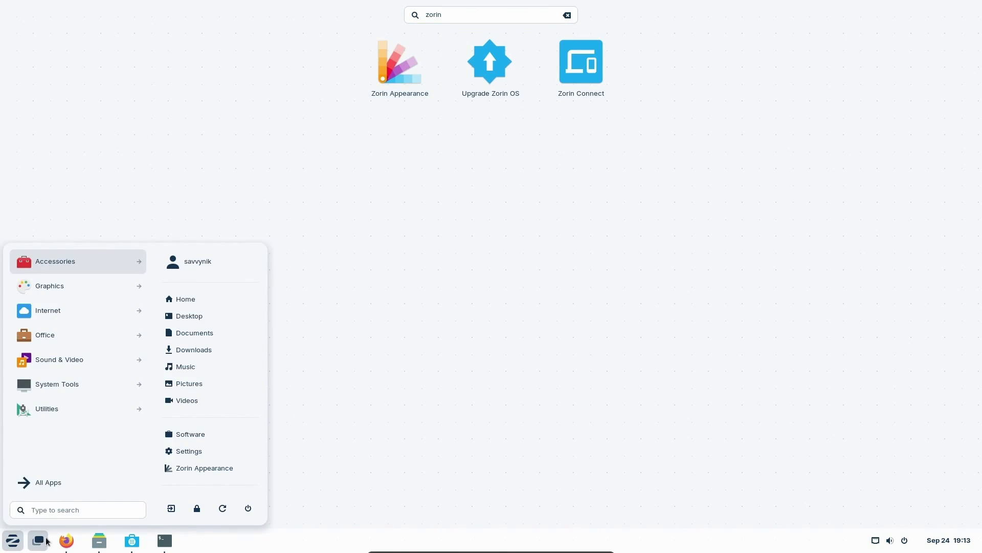
left_click(66, 510)
type("zo")
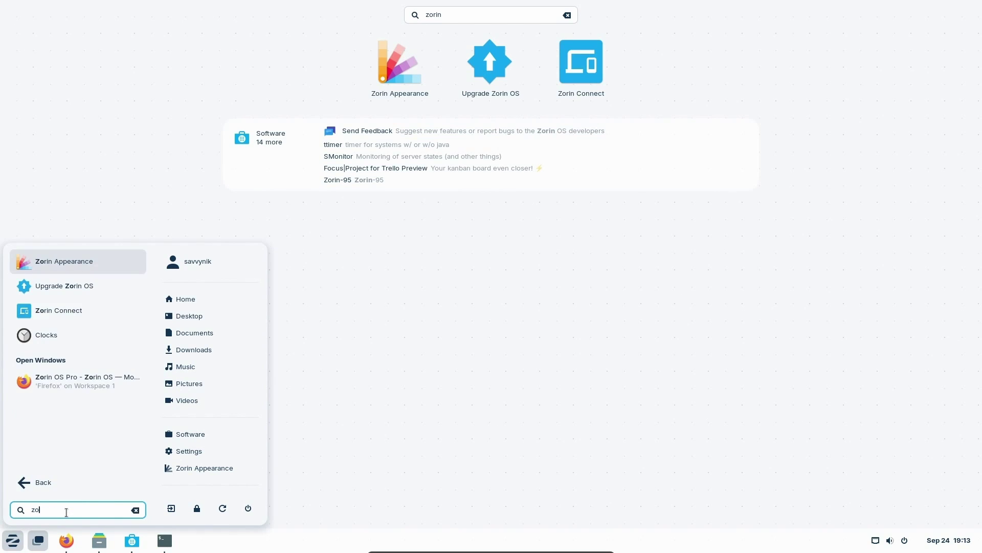
left_click(245, 137)
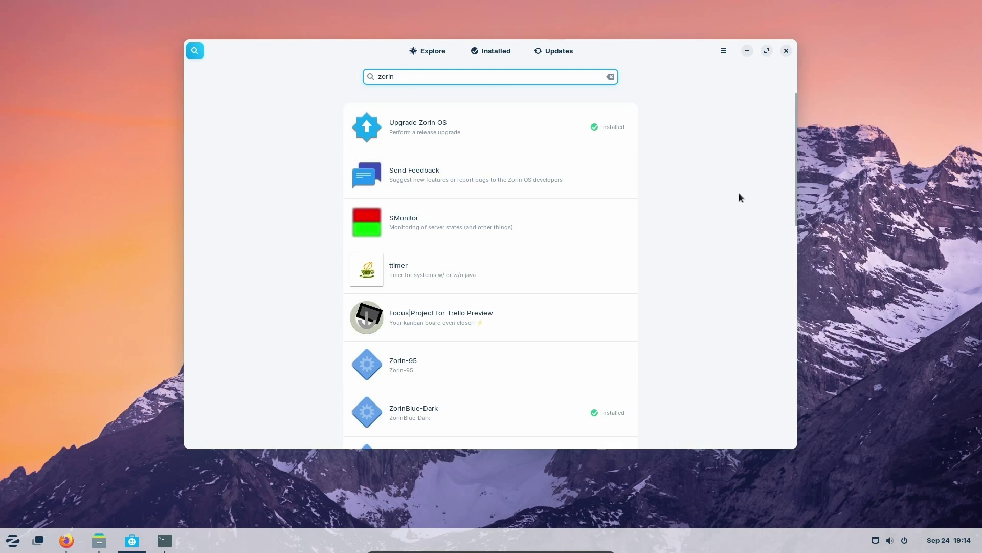
Step: Close the search, scroll the Explore page, and drag the Software window to the right
left_click(194, 51)
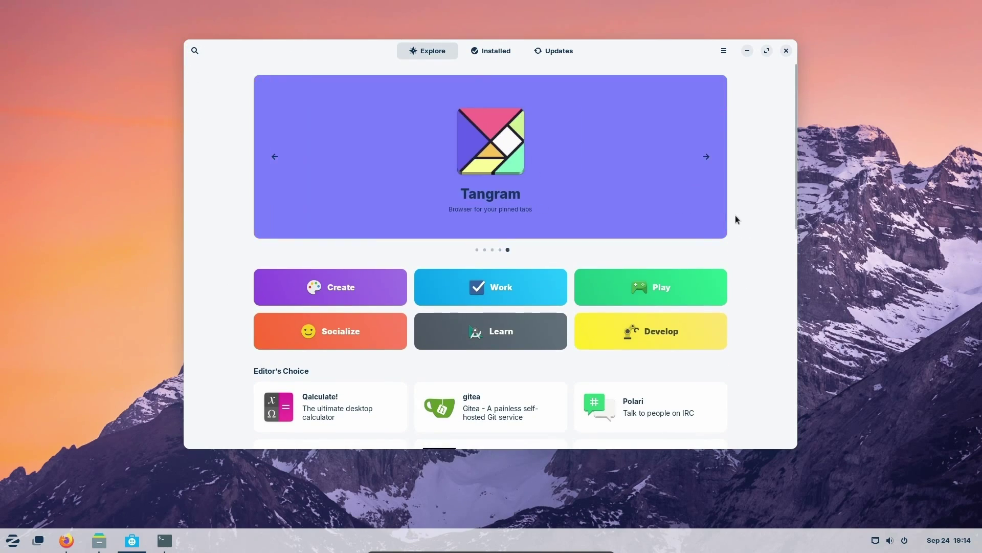
scroll(734, 215, "down", 3)
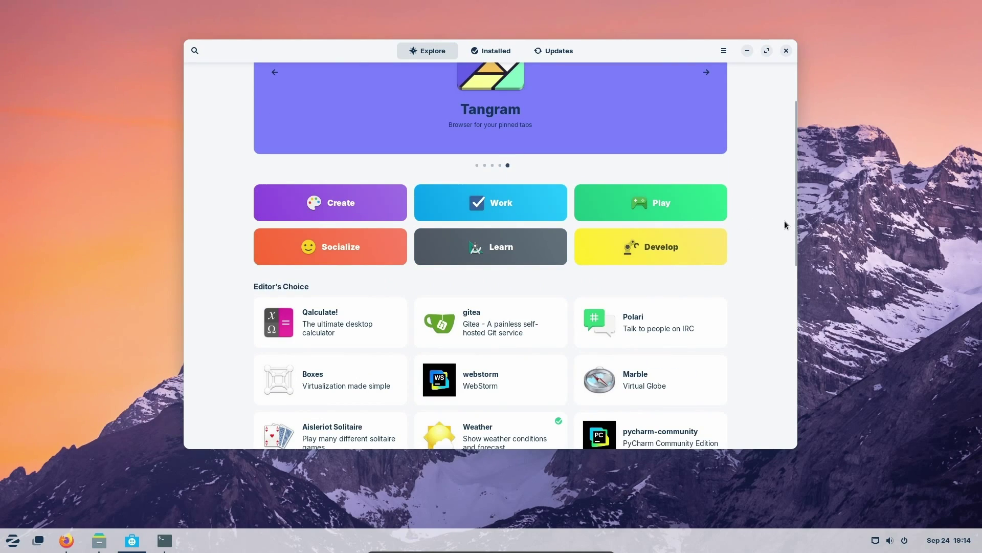
left_click_drag(795, 225, 793, 373)
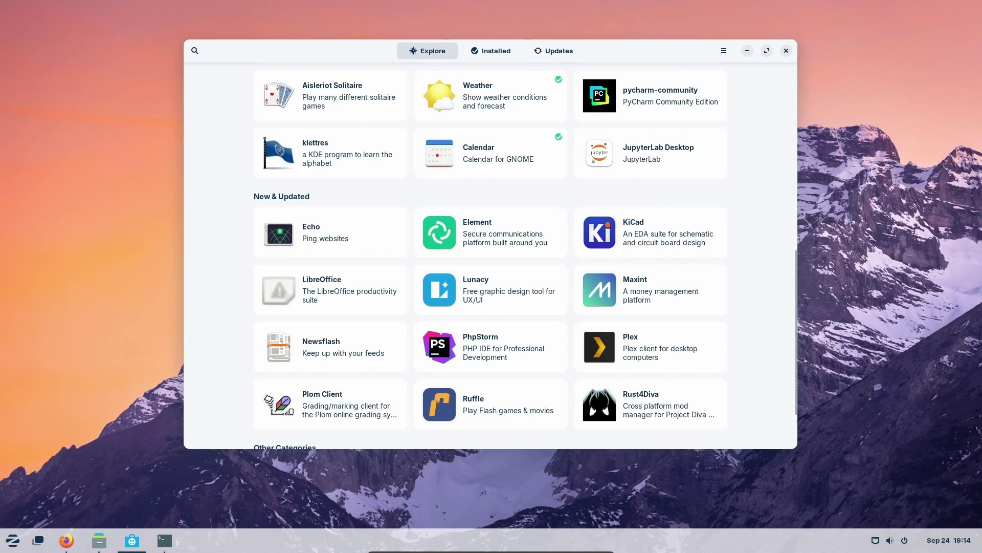
left_click_drag(673, 52, 796, 56)
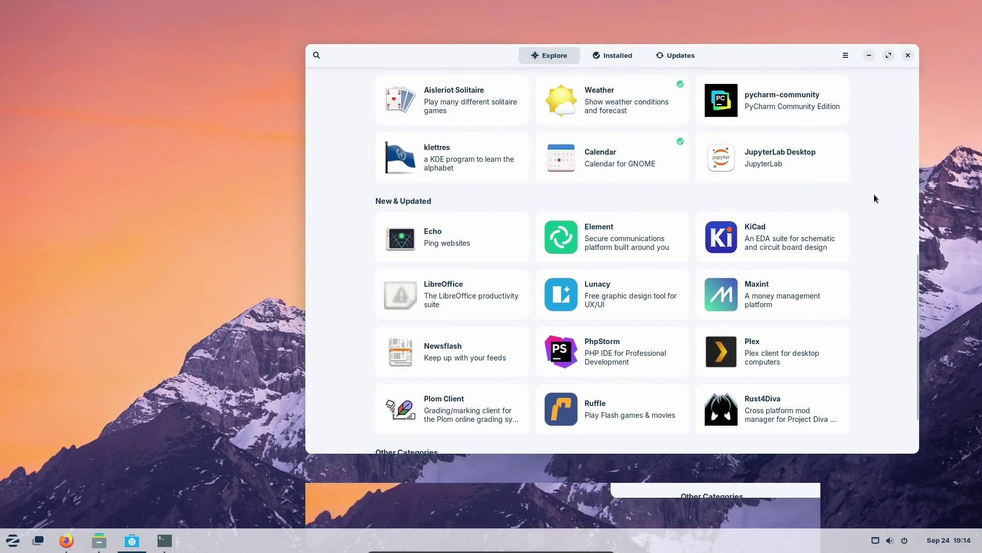
Step: Snap Firefox with the Pro layouts page to the left half and Files to the right half
key("super+Left")
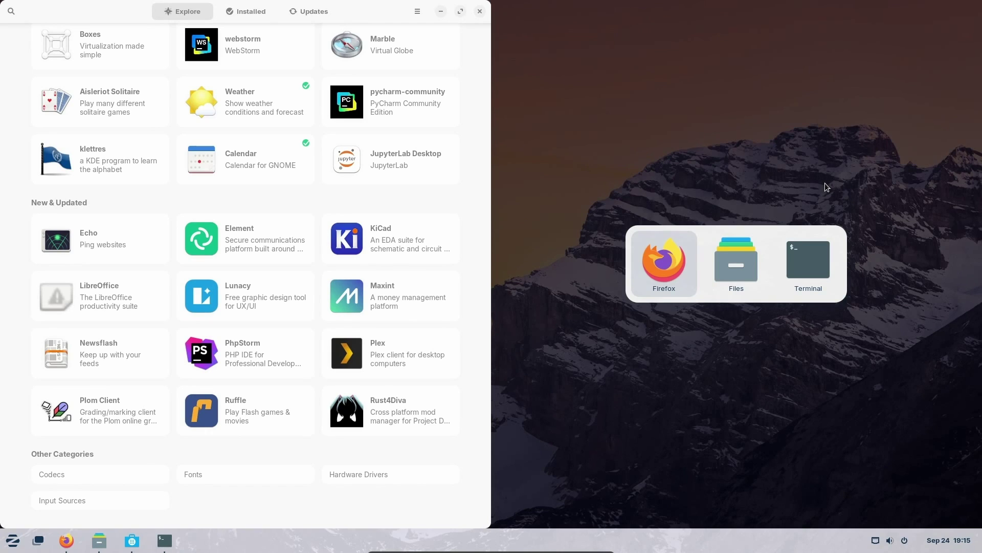
left_click(676, 277)
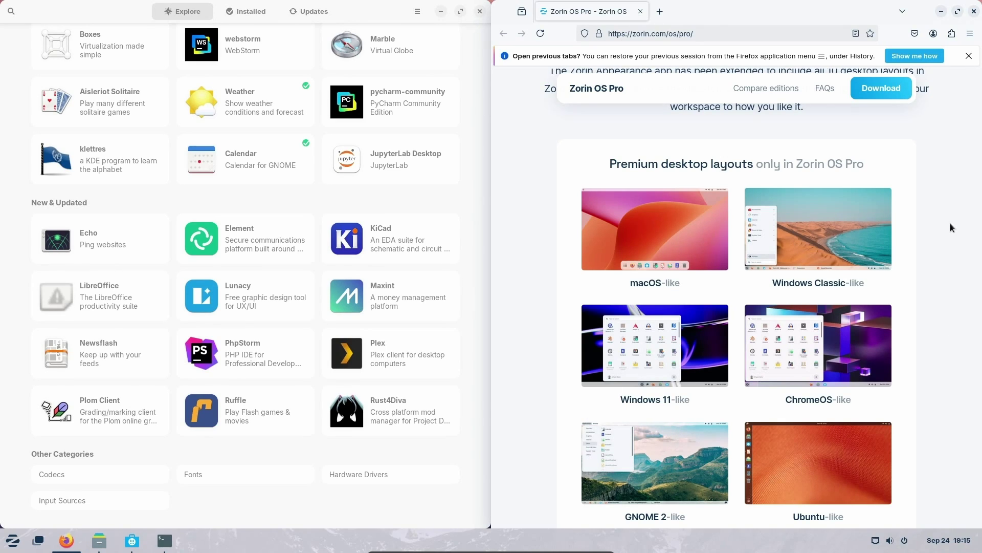
key("super+Up")
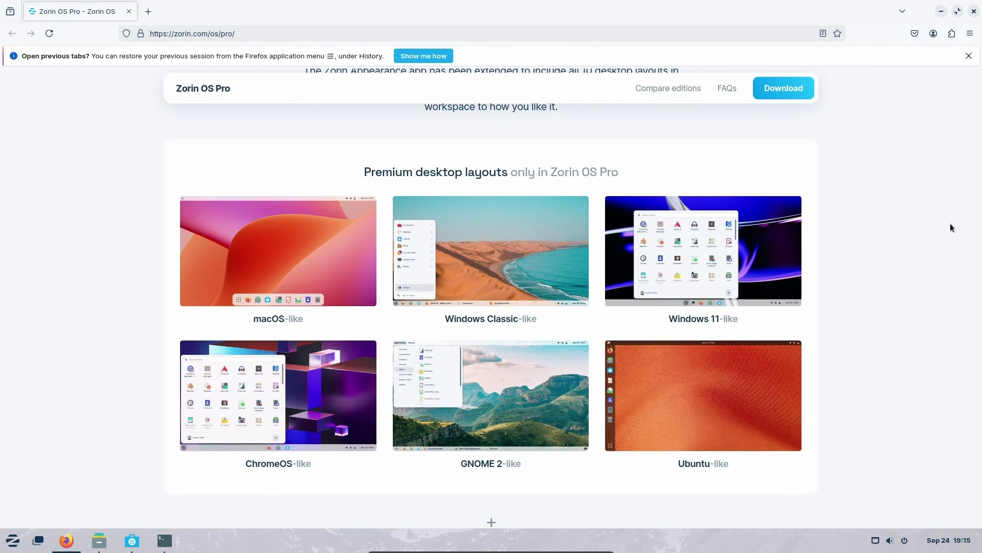
key("super+Down")
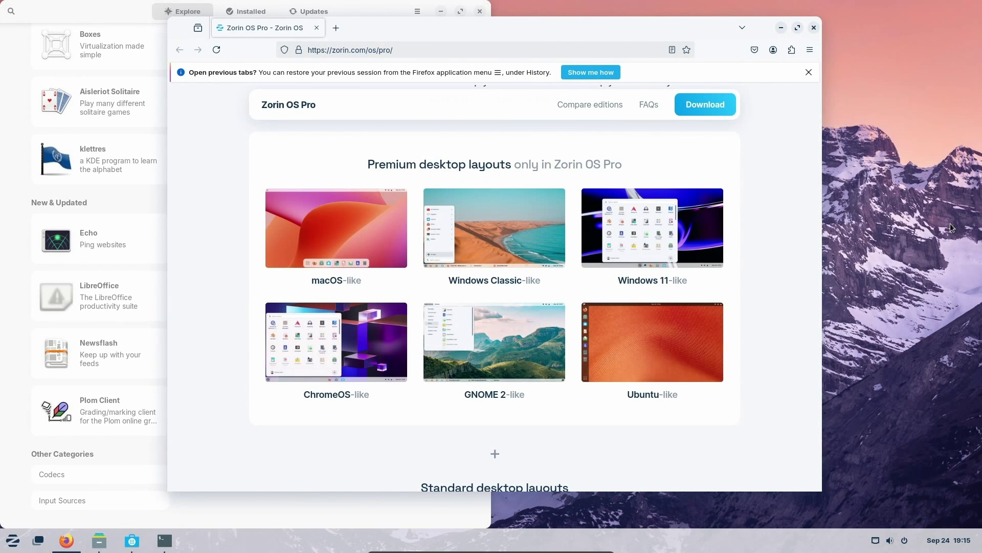
key("super+Right")
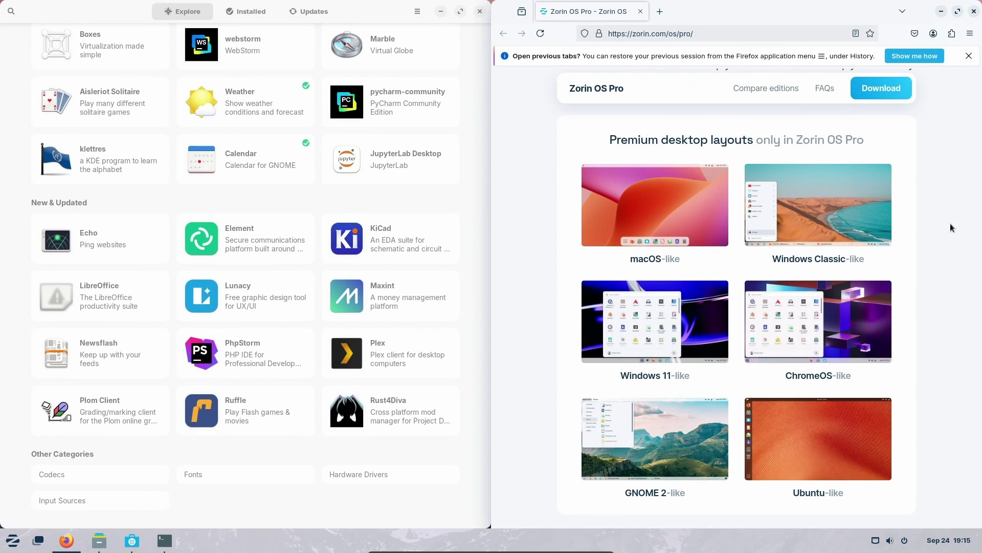
key("super+Left")
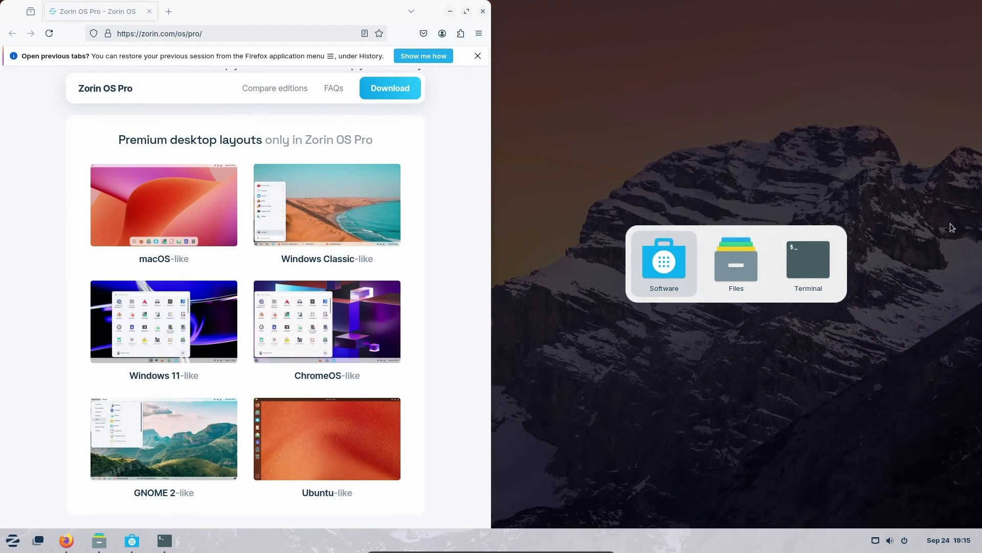
left_click(746, 266)
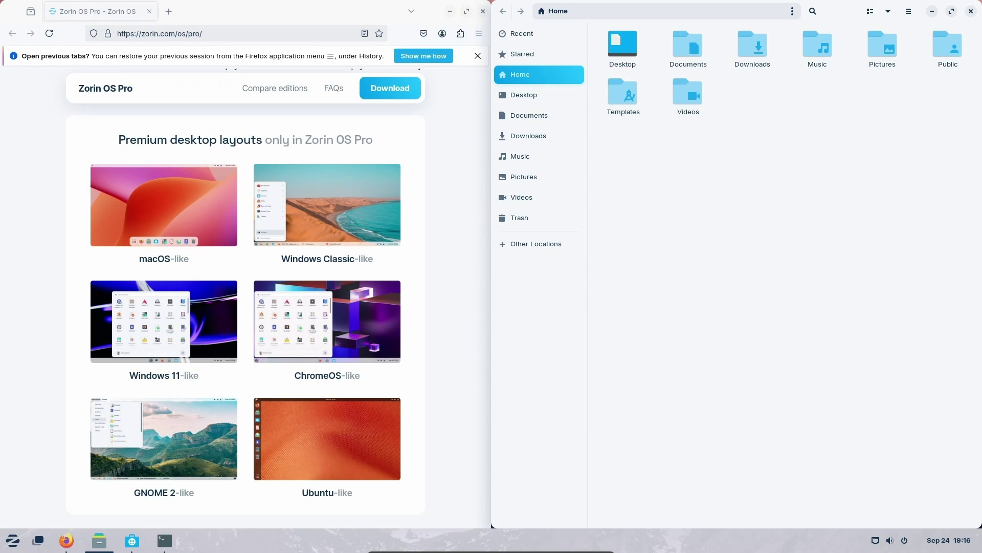
Step: Maximize Firefox, find Premium desktop layouts, and enlarge the macOS-like layout screenshot
left_click(477, 56)
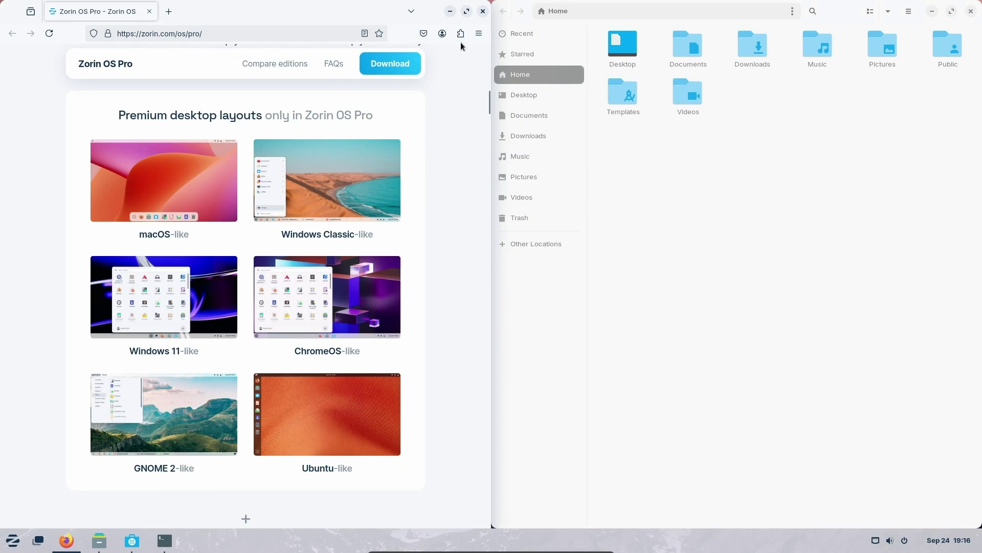
left_click(466, 12)
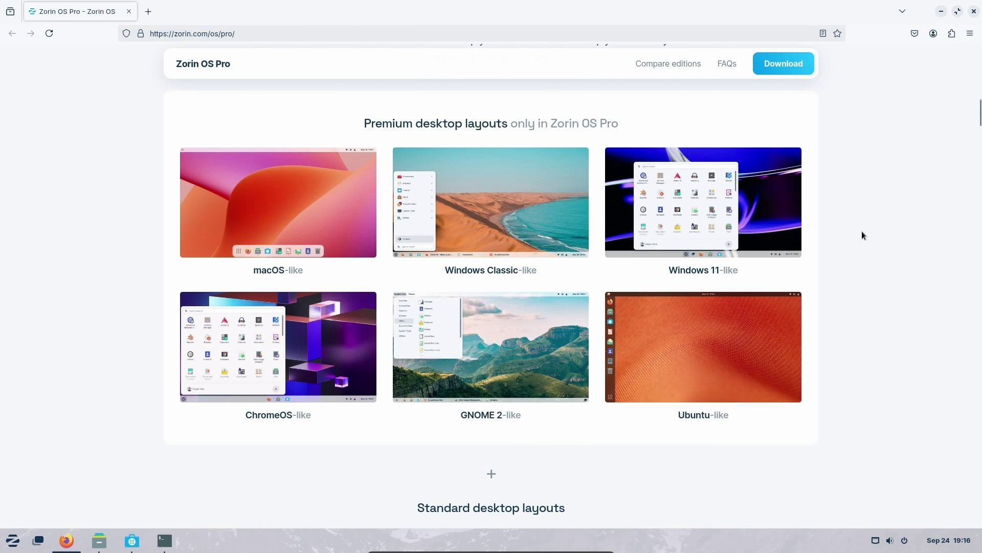
scroll(862, 233, "up", 2)
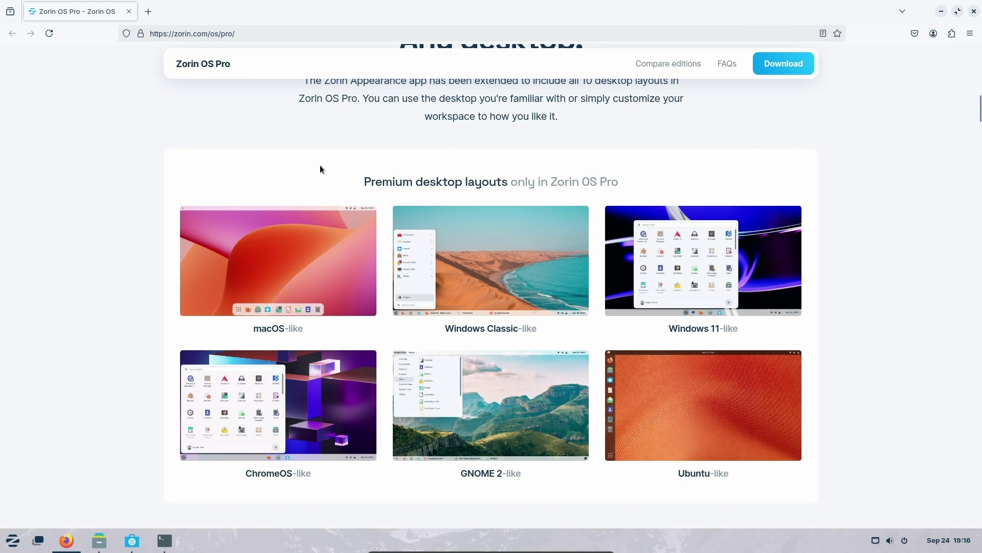
scroll(317, 171, "up", 2)
left_click_drag(362, 240, 667, 250)
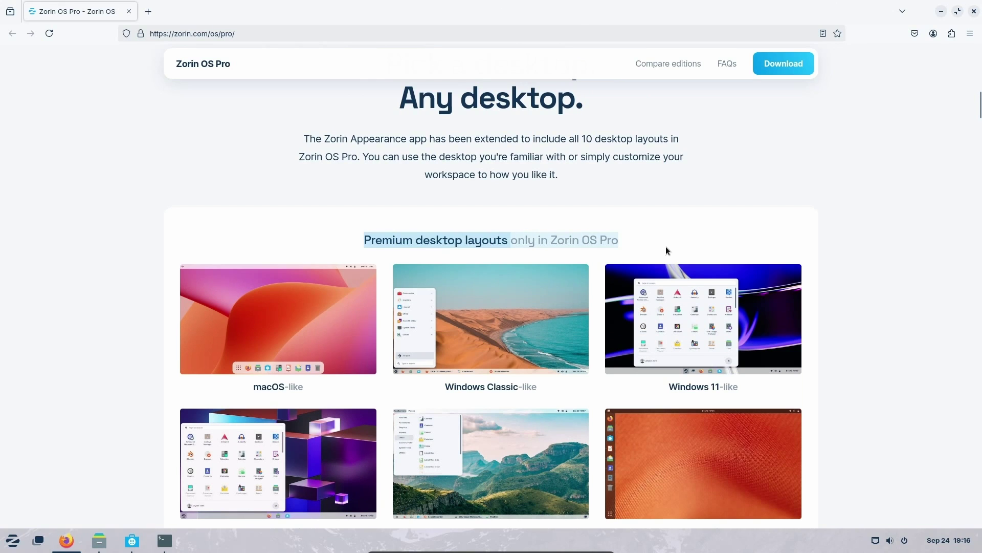
left_click(667, 251)
scroll(358, 230, "down", 4)
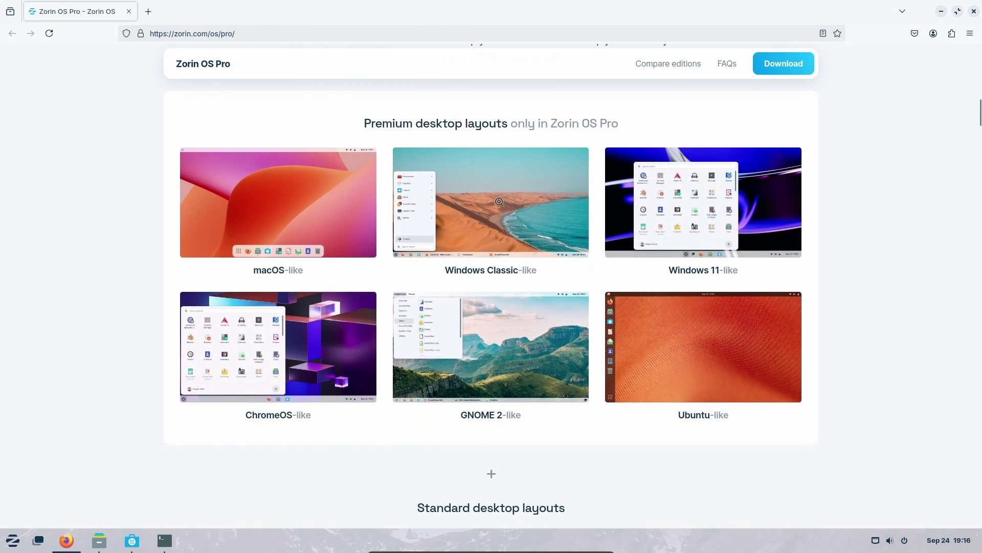
left_click(297, 212)
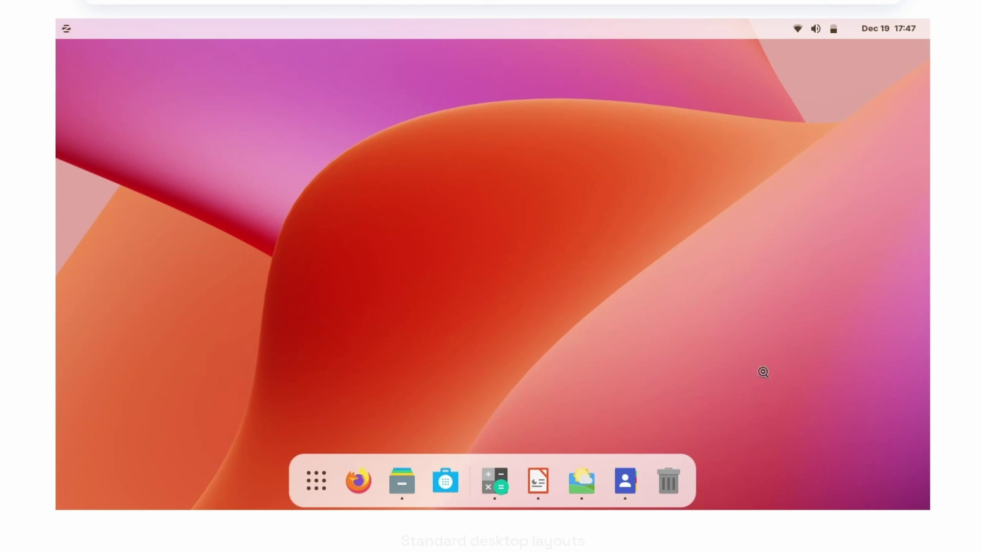
Step: View enlarged Windows Classic, Windows 11, ChromeOS, GNOME 2 and Ubuntu layout screenshots, then close the viewer
left_click(978, 205)
left_click(514, 158)
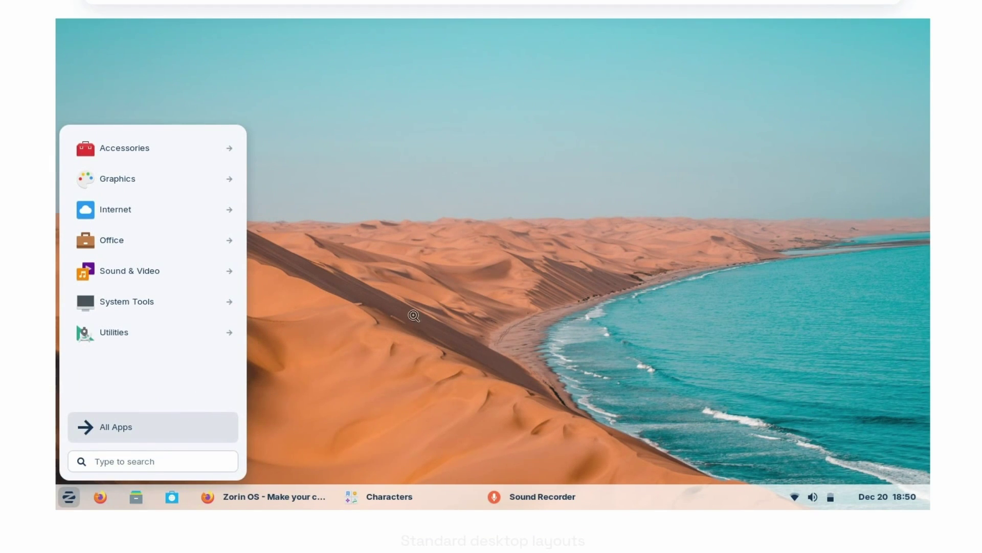
left_click(946, 225)
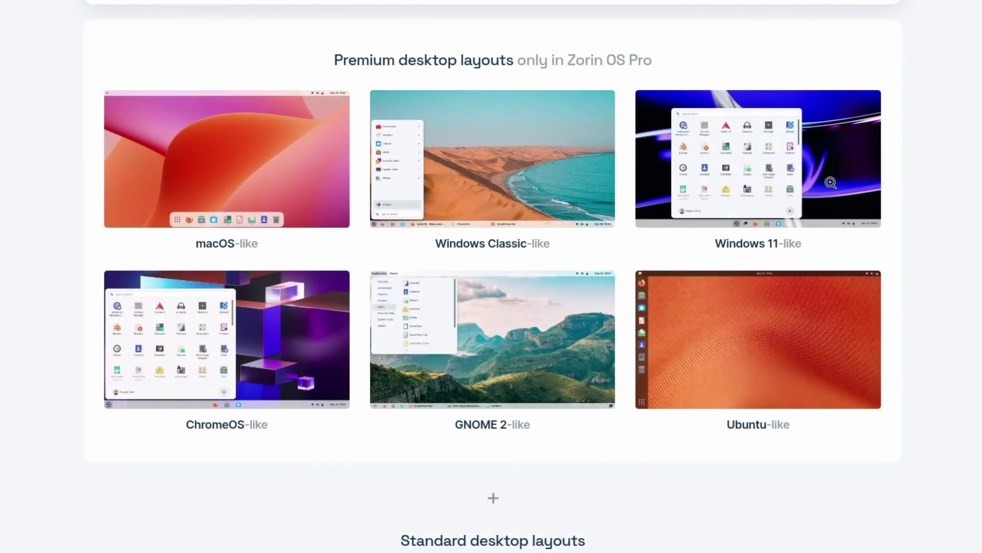
left_click(747, 159)
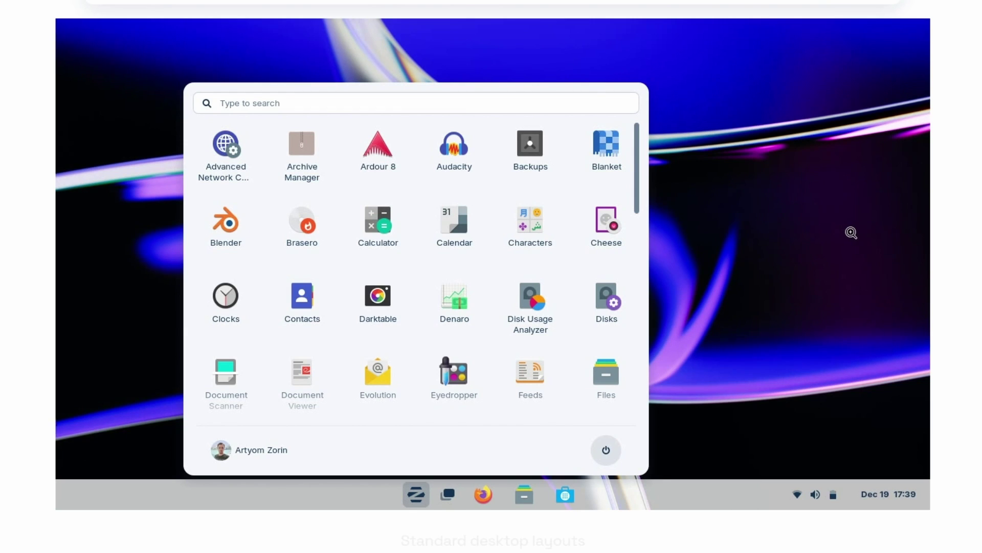
left_click(352, 306)
left_click(196, 344)
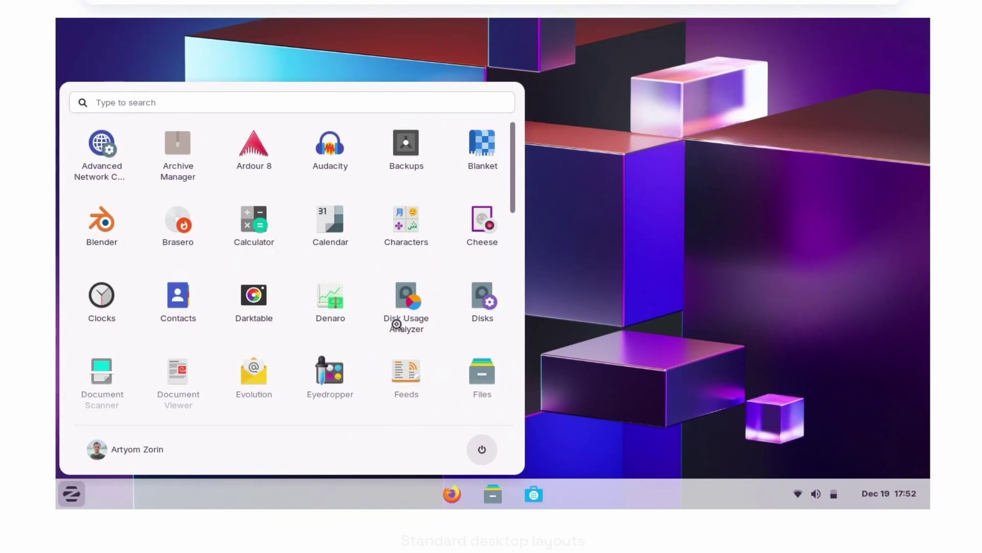
key("Right")
key("Right")
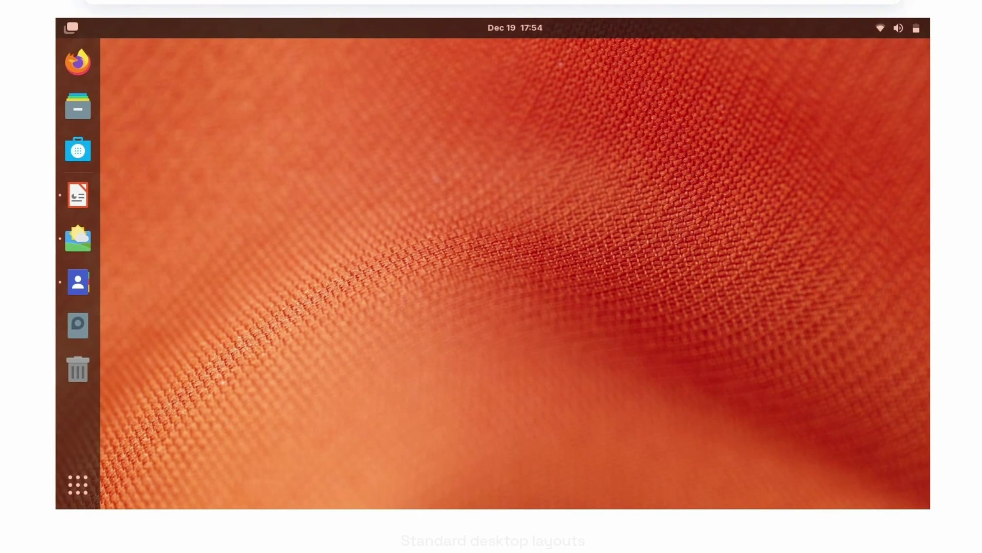
left_click(980, 226)
Step: Scroll past the standard layouts and productivity apps, then close Firefox
scroll(850, 270, "down", 3)
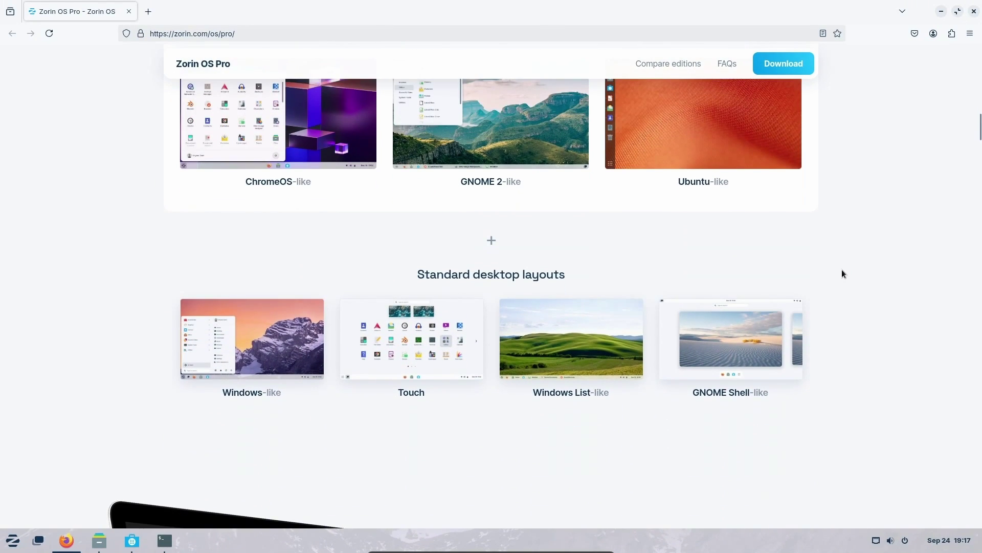
scroll(843, 269, "down", 2)
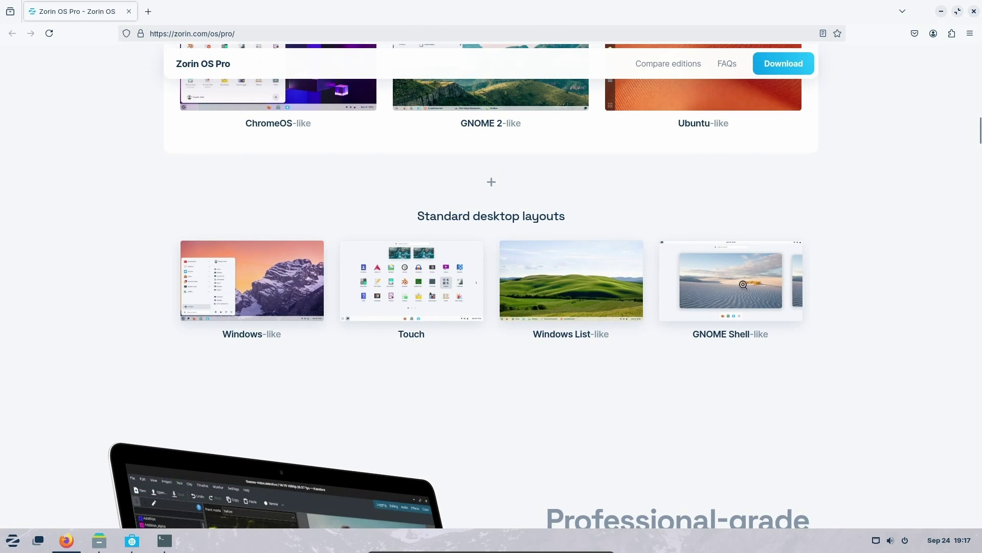
scroll(878, 108, "down", 10)
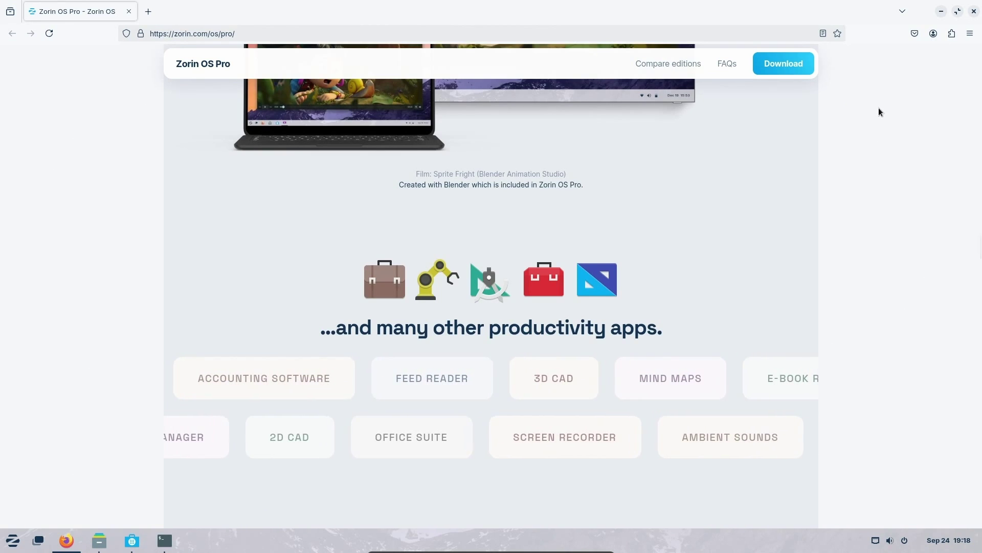
left_click(972, 10)
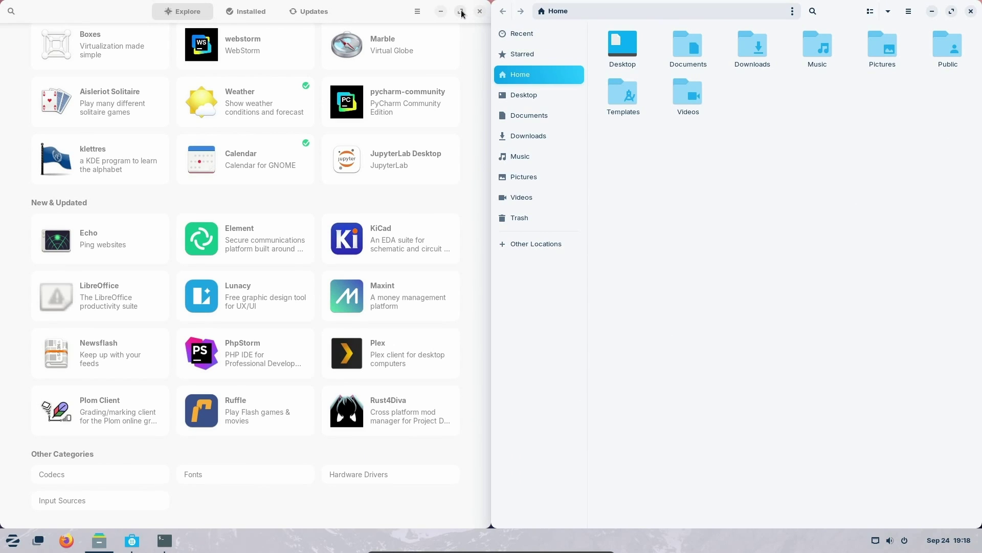
Step: Minimize the Software and Files windows
left_click(441, 11)
left_click(933, 11)
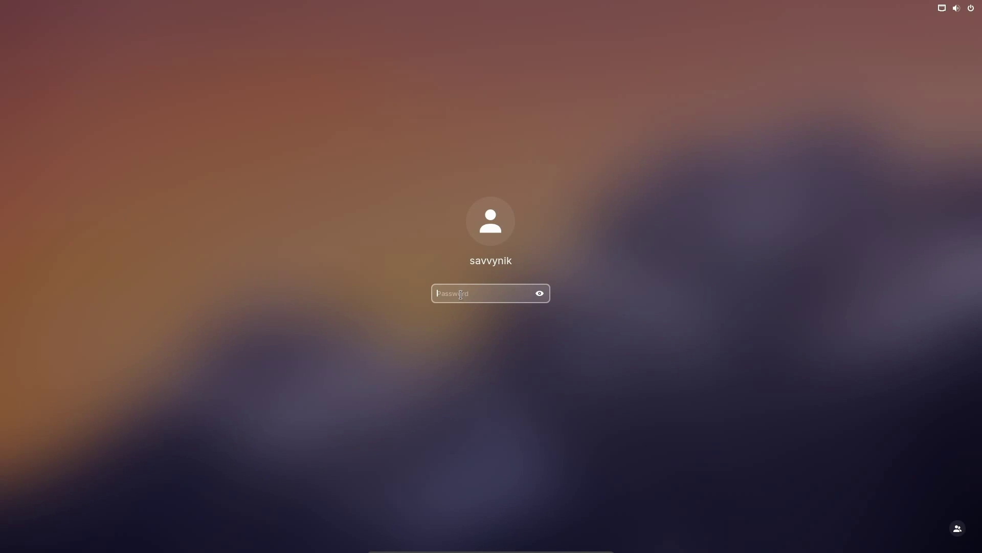
Step: Log in with the account password and open the applications menu
type("********")
key("Return")
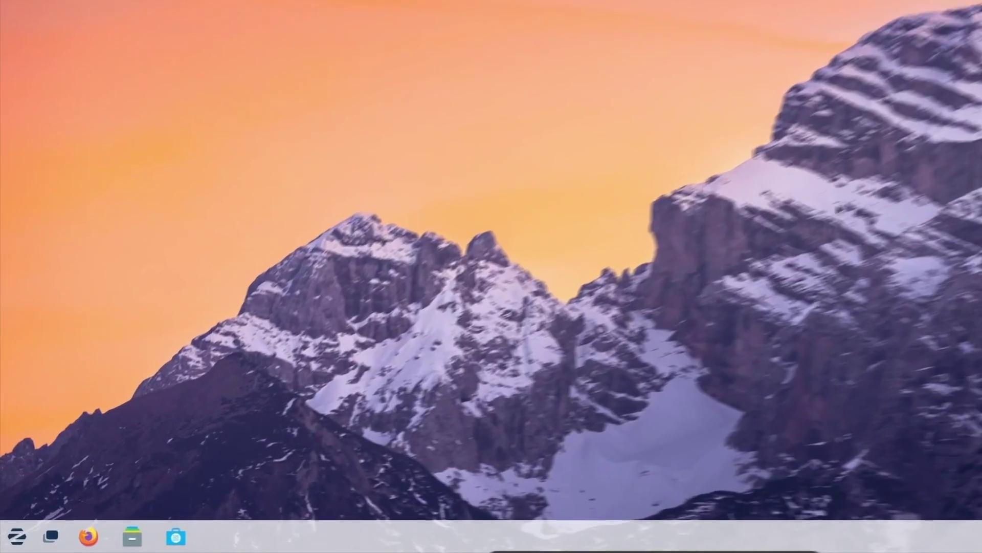
left_click(6, 542)
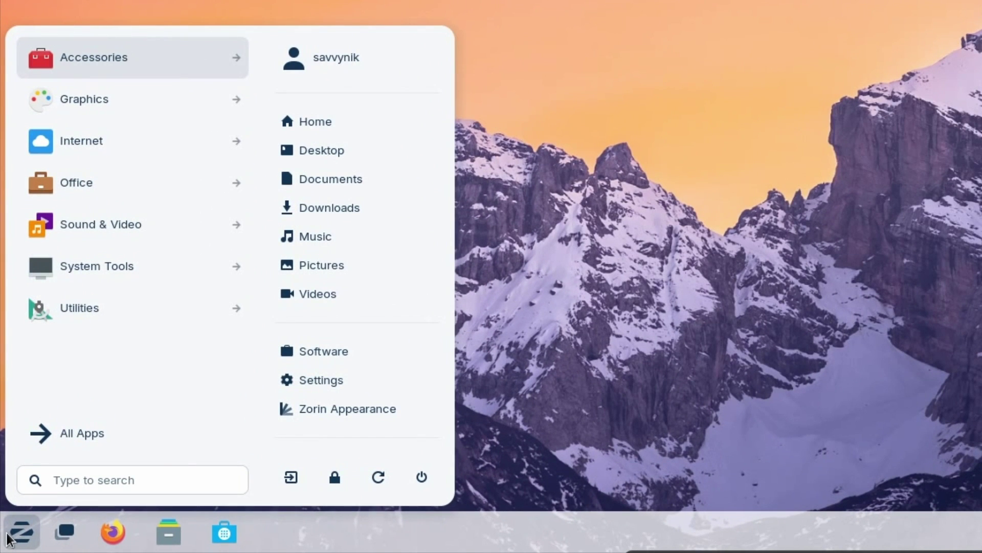
Step: Run htop in a new terminal (Ctrl+Alt+T) to check memory, then quit it
key("ctrl+alt+t")
type("htop")
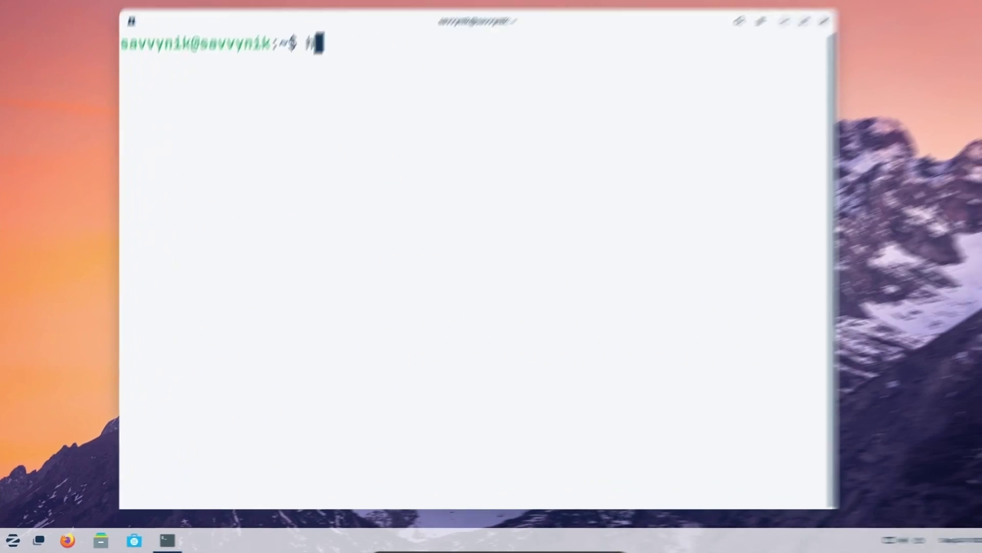
key("Return")
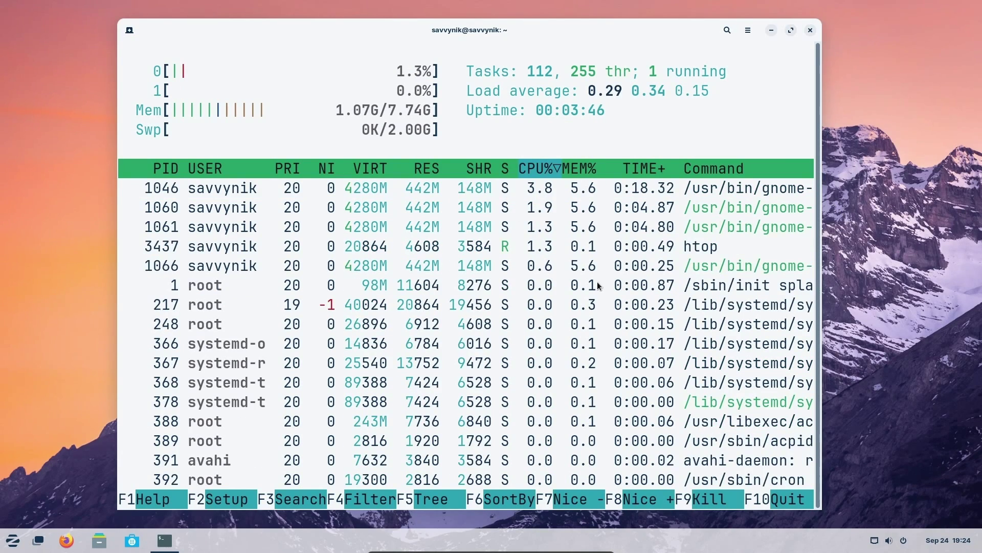
type("q")
type("neto")
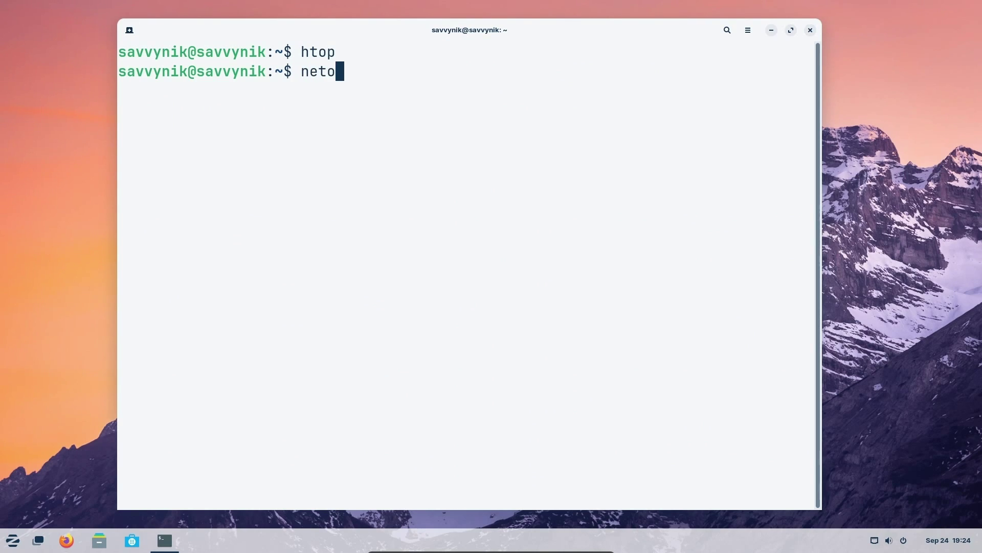
Step: Fix the mistyped command and run neofetch
key("BackSpace")
key("BackSpace")
type("ofetch")
key("Return")
Step: Highlight the Zorin OS 17.2 version, 6.8.0-45-generic kernel, 3 mins uptime and package counts
left_click_drag(527, 91, 640, 106)
left_click(639, 106)
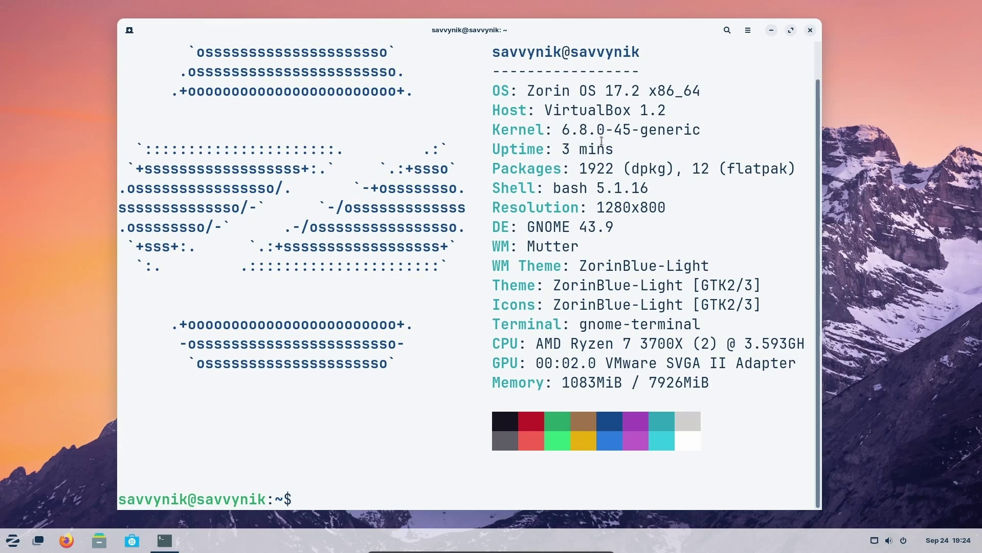
left_click_drag(555, 129, 718, 135)
left_click(717, 135)
left_click_drag(560, 149, 622, 149)
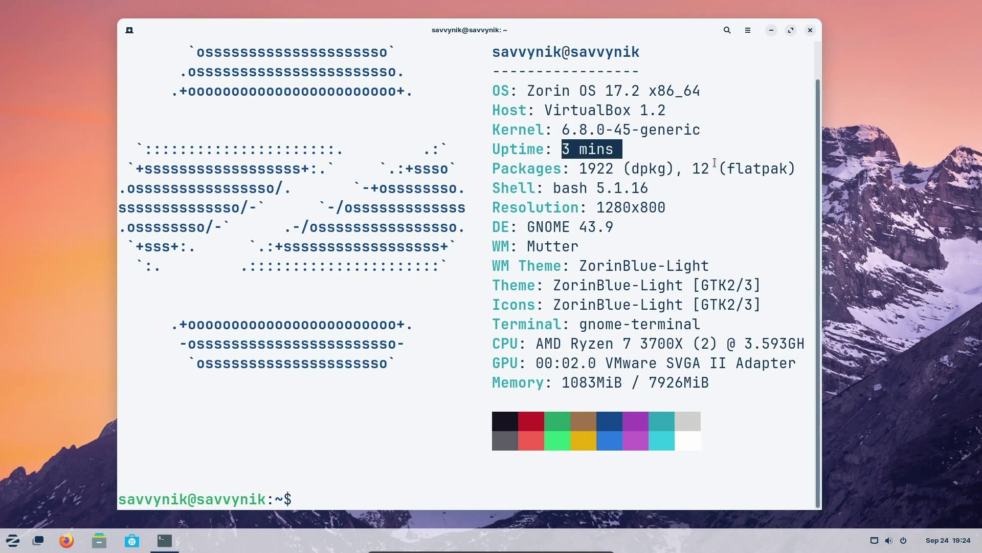
left_click(714, 163)
left_click_drag(569, 169, 794, 173)
left_click(679, 181)
left_click(795, 173)
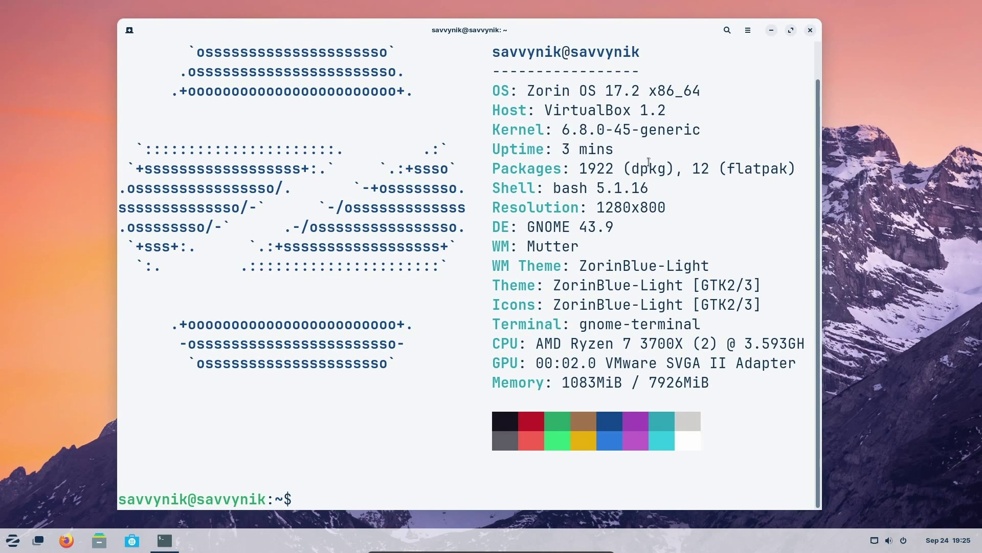
Step: Highlight the bash 5.1.16 shell, GNOME version, CPU model and 1083MiB of 7926MiB memory
left_click_drag(552, 187, 683, 196)
left_click(684, 196)
left_click_drag(510, 228, 798, 229)
left_click(799, 230)
left_click_drag(487, 346, 740, 363)
left_click(732, 366)
left_click_drag(563, 384, 627, 386)
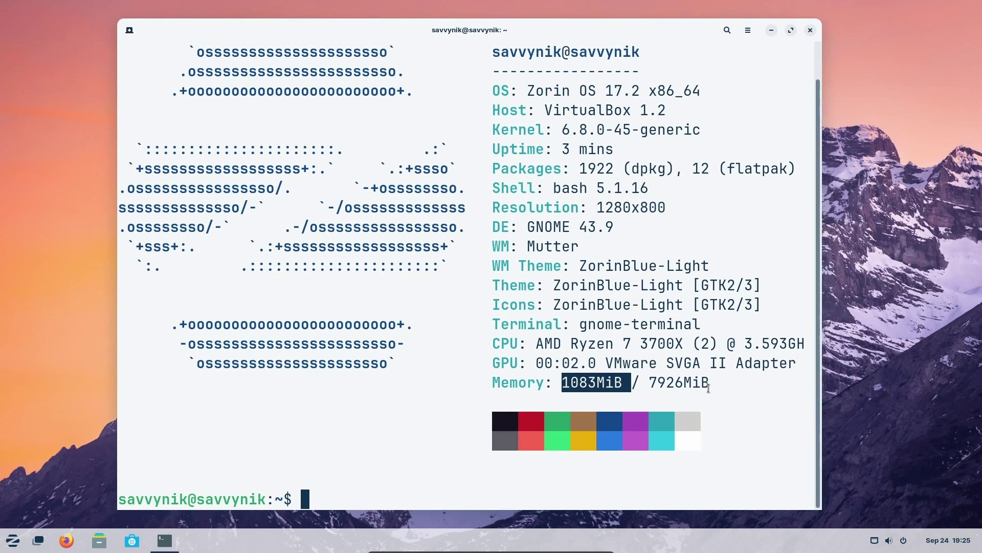
left_click_drag(717, 385, 607, 385)
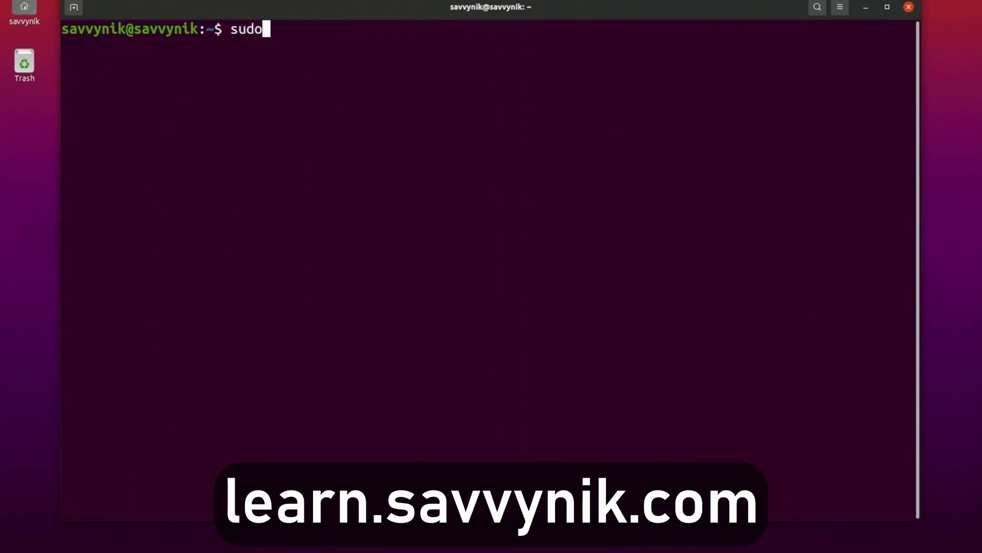
Step: Type 'apt inst', then scroll the Linux cheat-sheet store page down to the newsletter sign-up
type("apt inst")
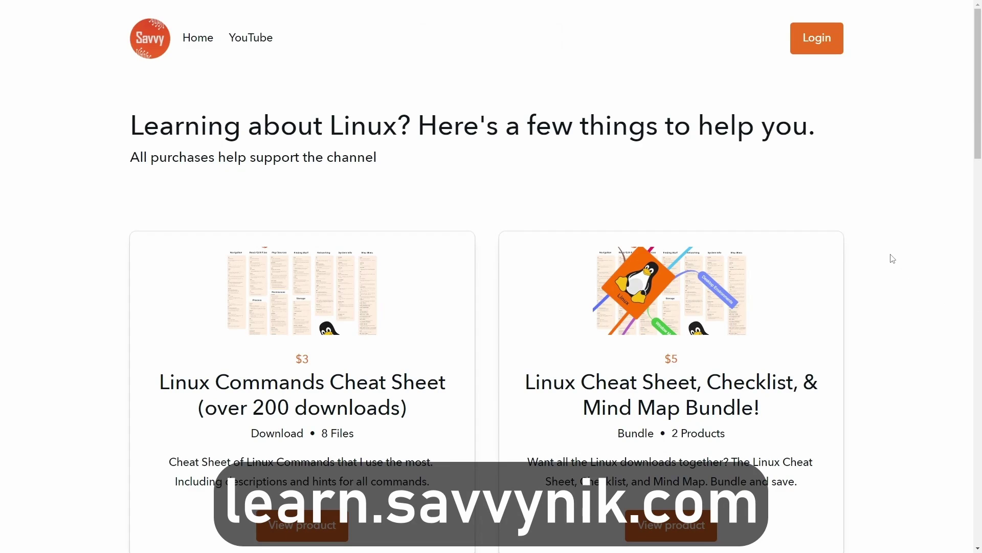
scroll(892, 259, "down", 2)
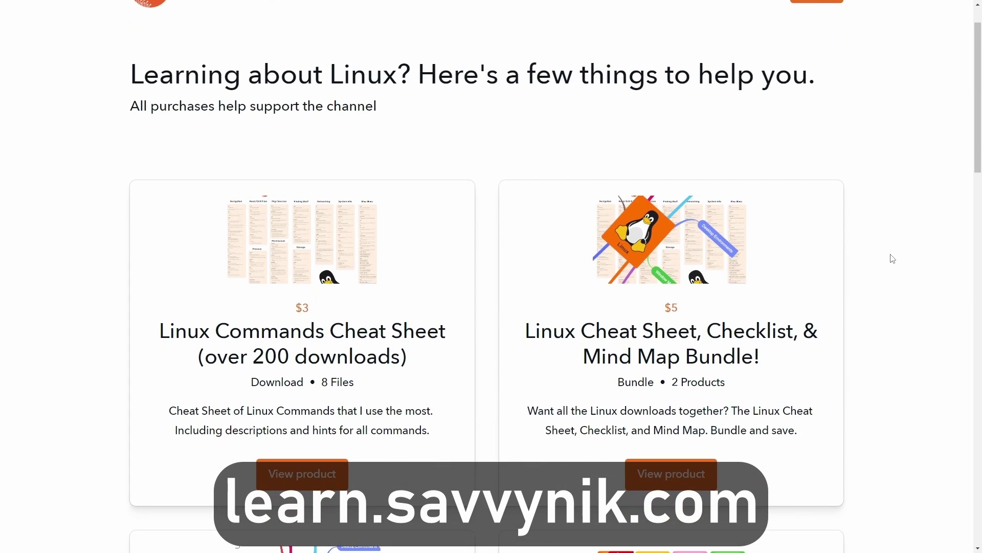
scroll(893, 259, "down", 4)
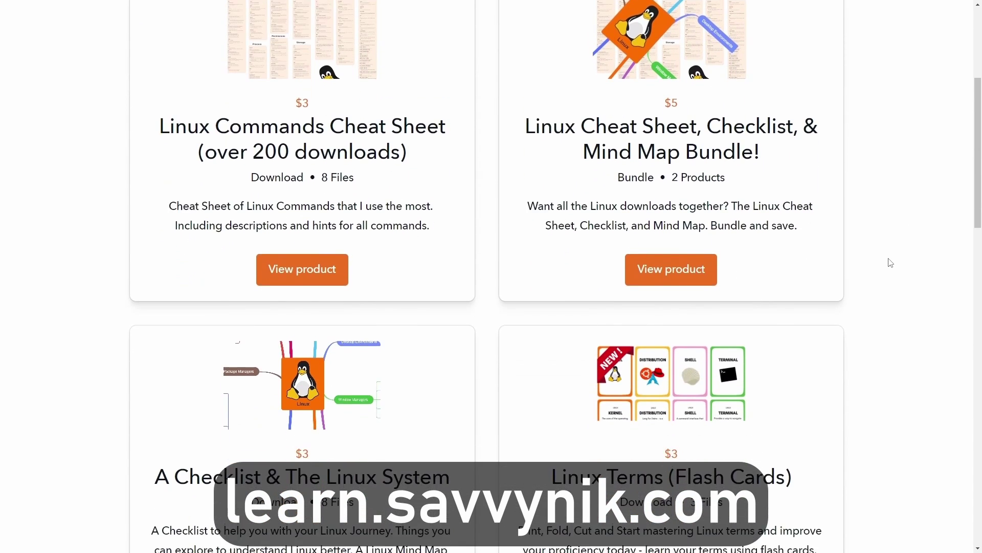
scroll(891, 262, "down", 5)
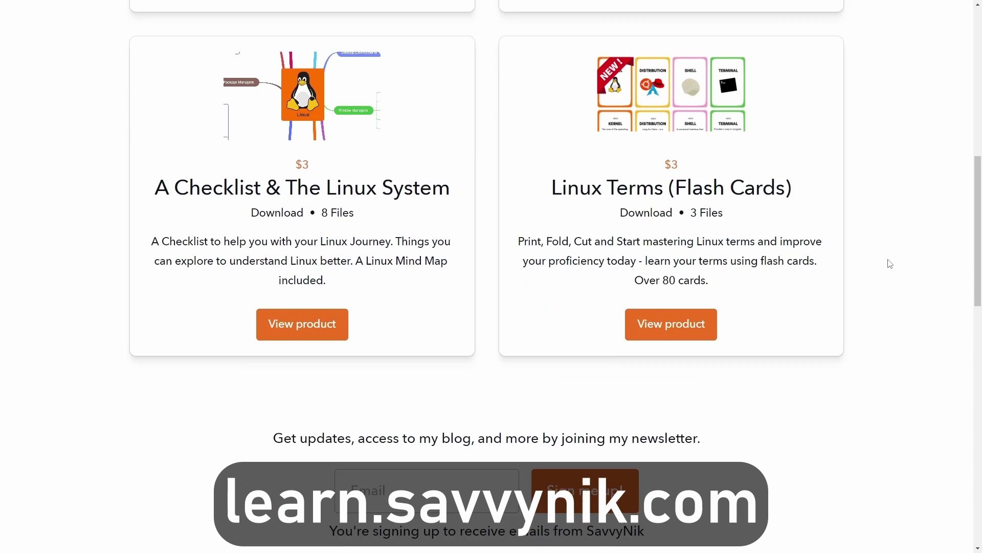
scroll(891, 264, "down", 5)
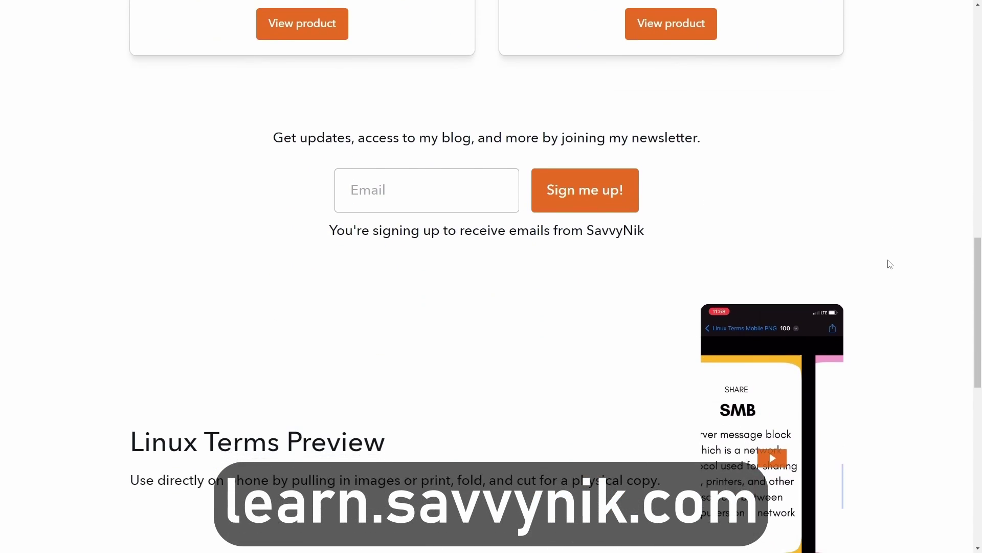